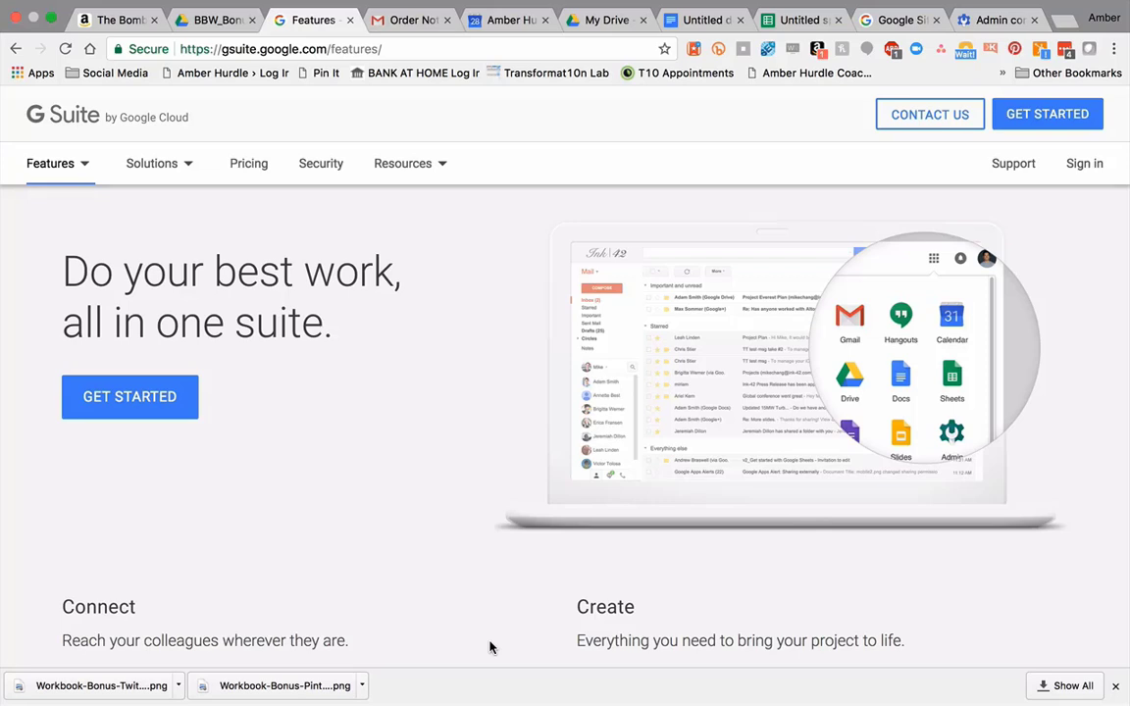
- Scroll the Features page down to the Connect, Create, Access and Control app groups
scroll(490, 647, down, 1)
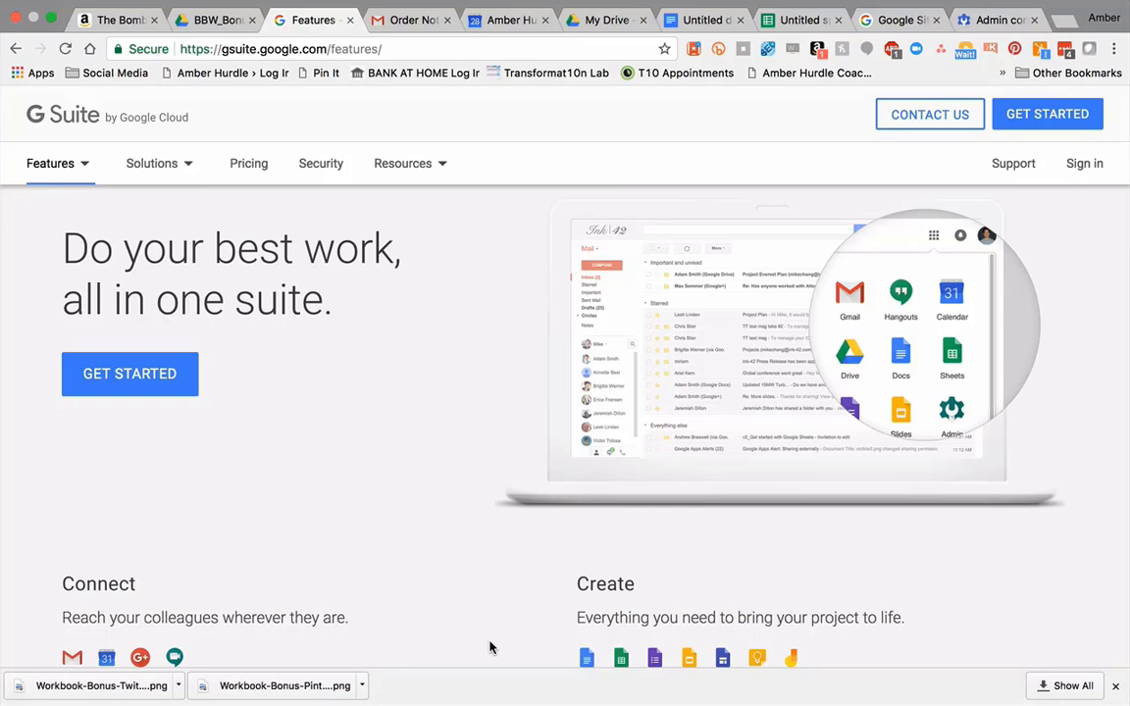
scroll(490, 647, down, 1)
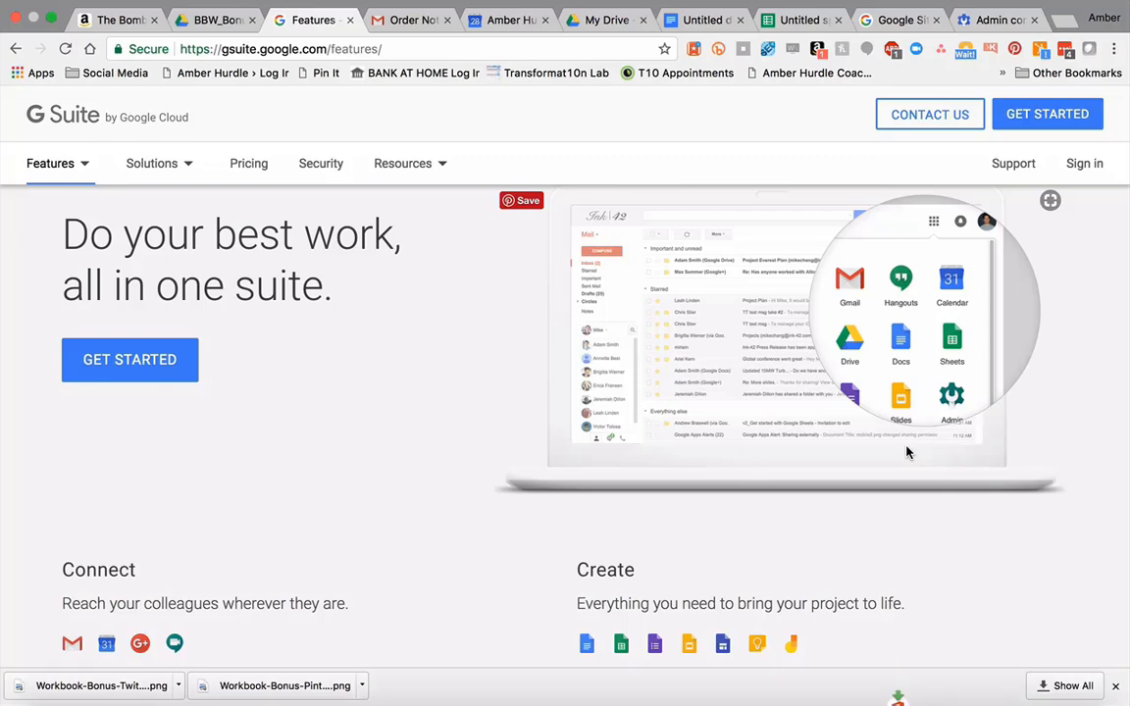
scroll(906, 452, down, 3)
scroll(906, 452, down, 3)
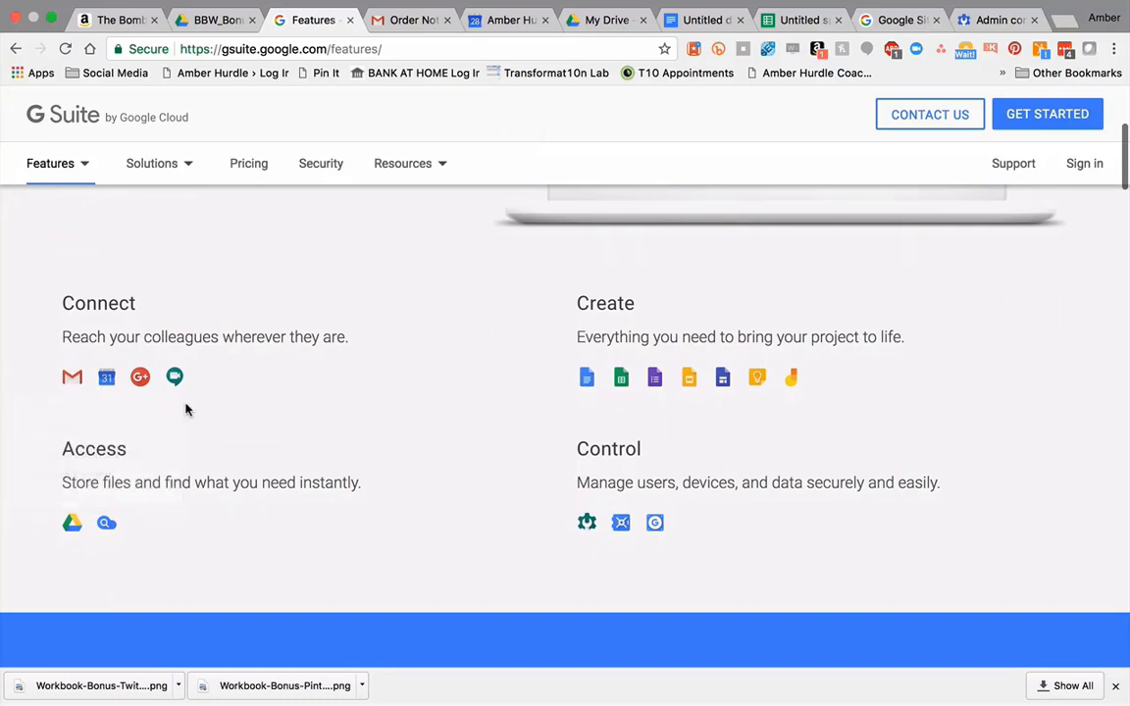
mouse_move(83, 385)
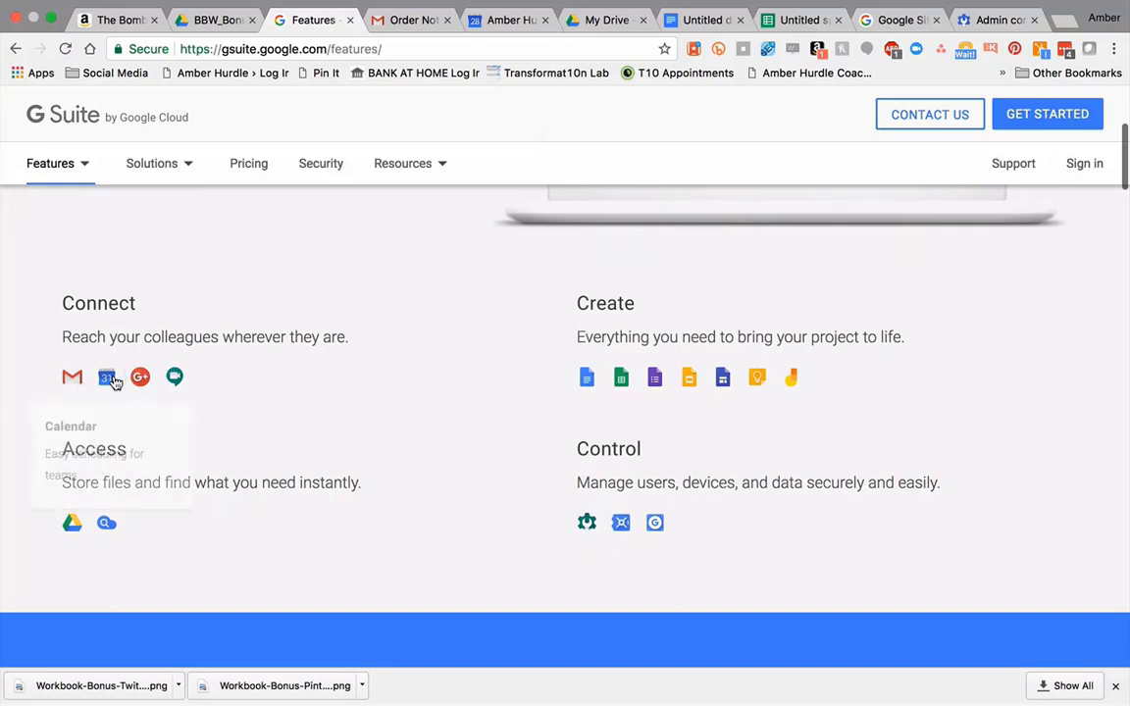
mouse_move(140, 382)
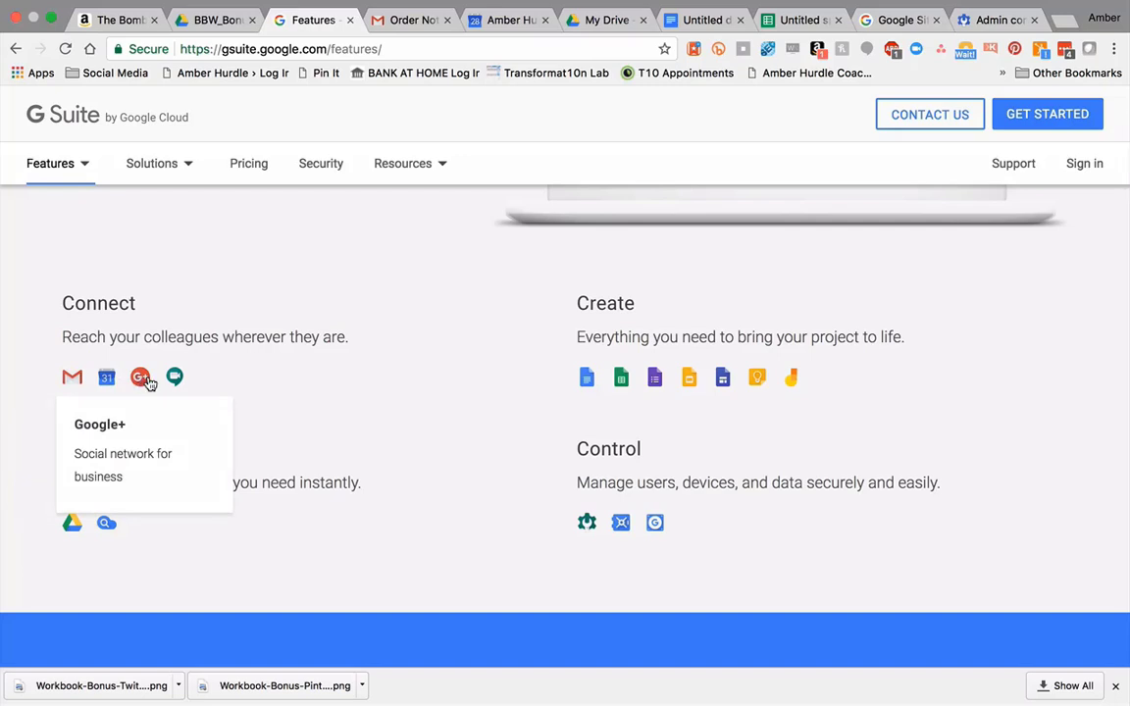
mouse_move(175, 381)
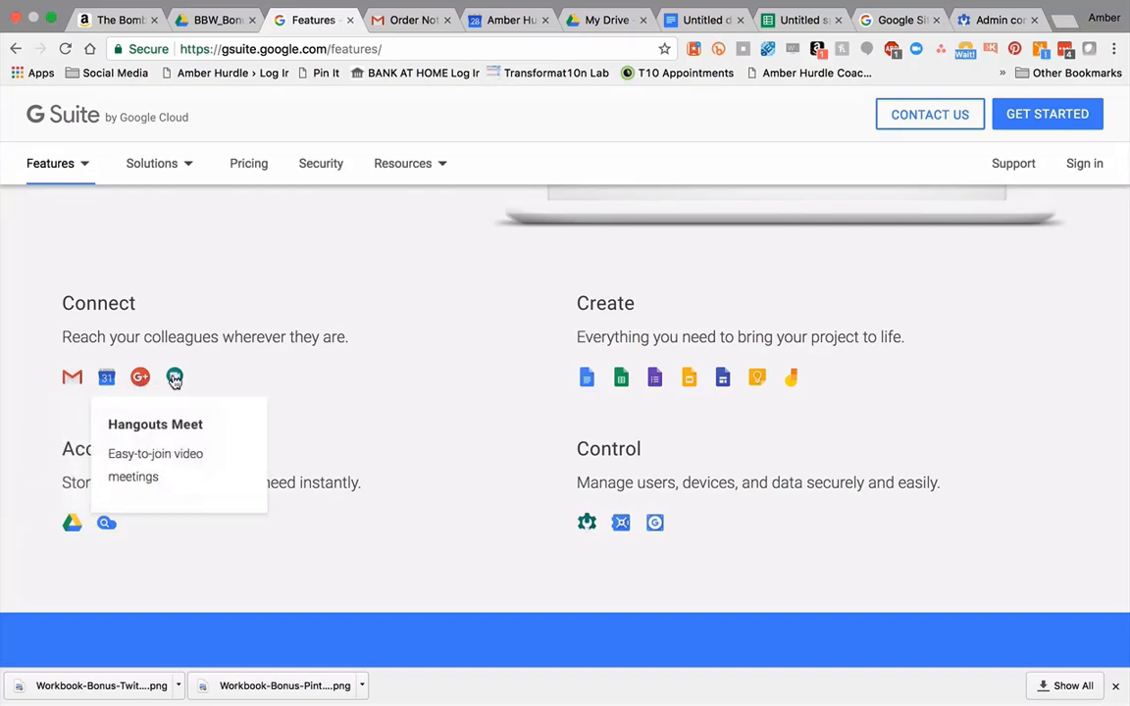
mouse_move(585, 380)
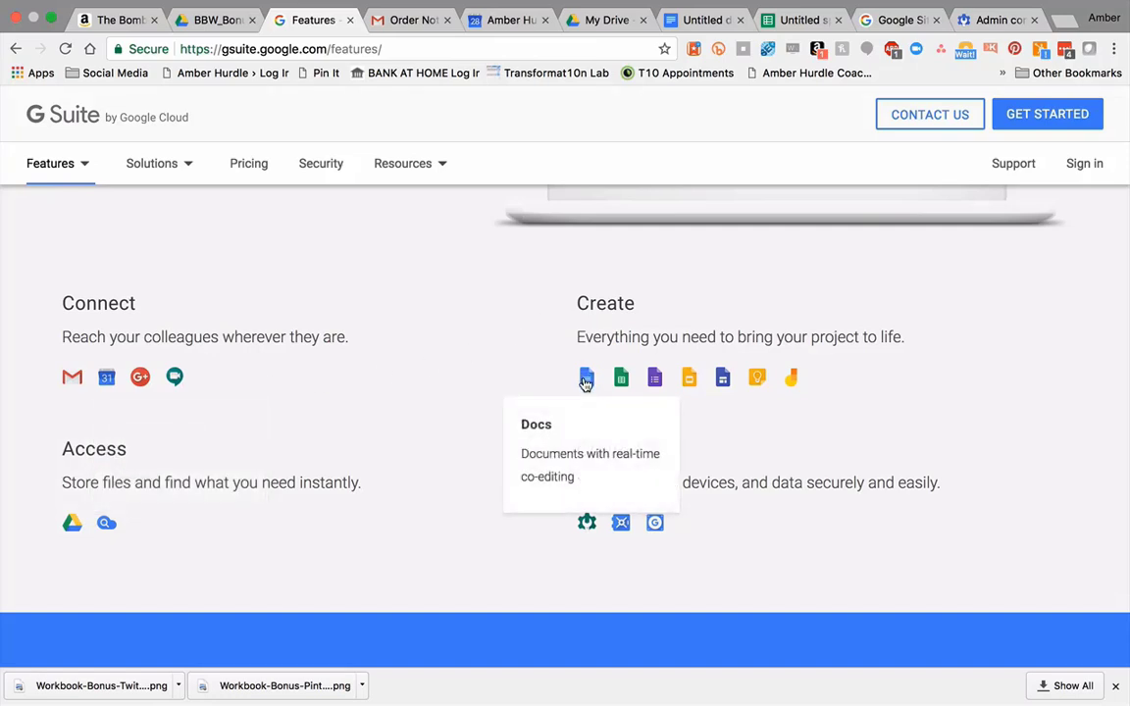
mouse_move(621, 381)
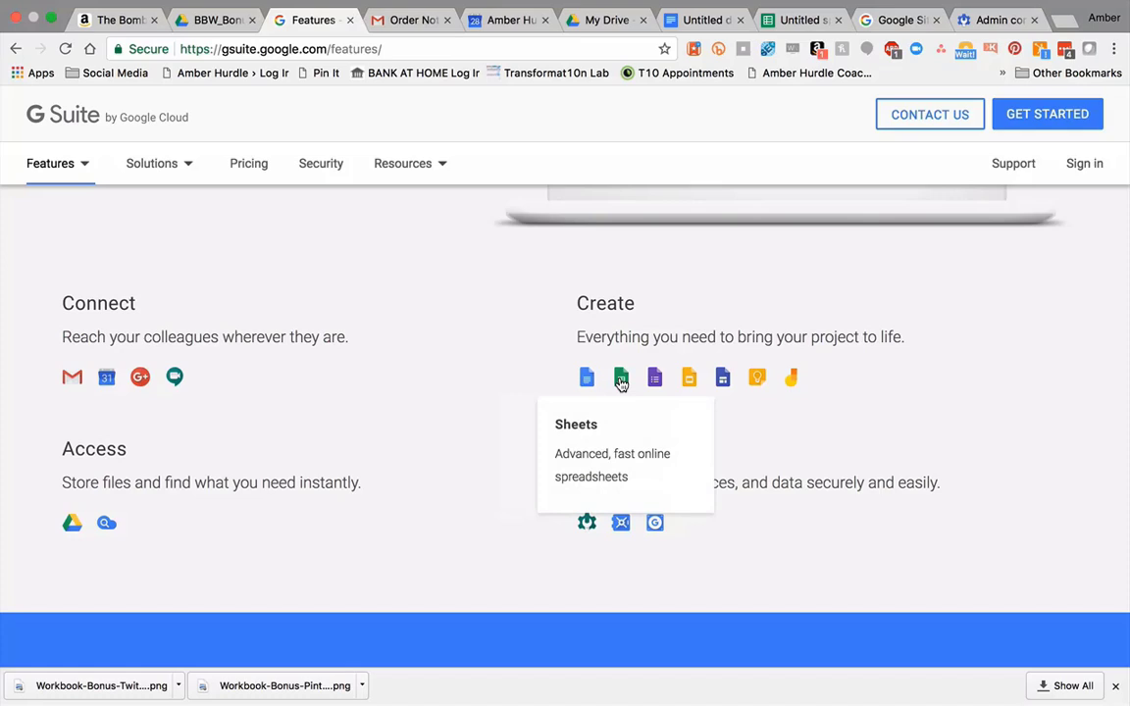
mouse_move(690, 385)
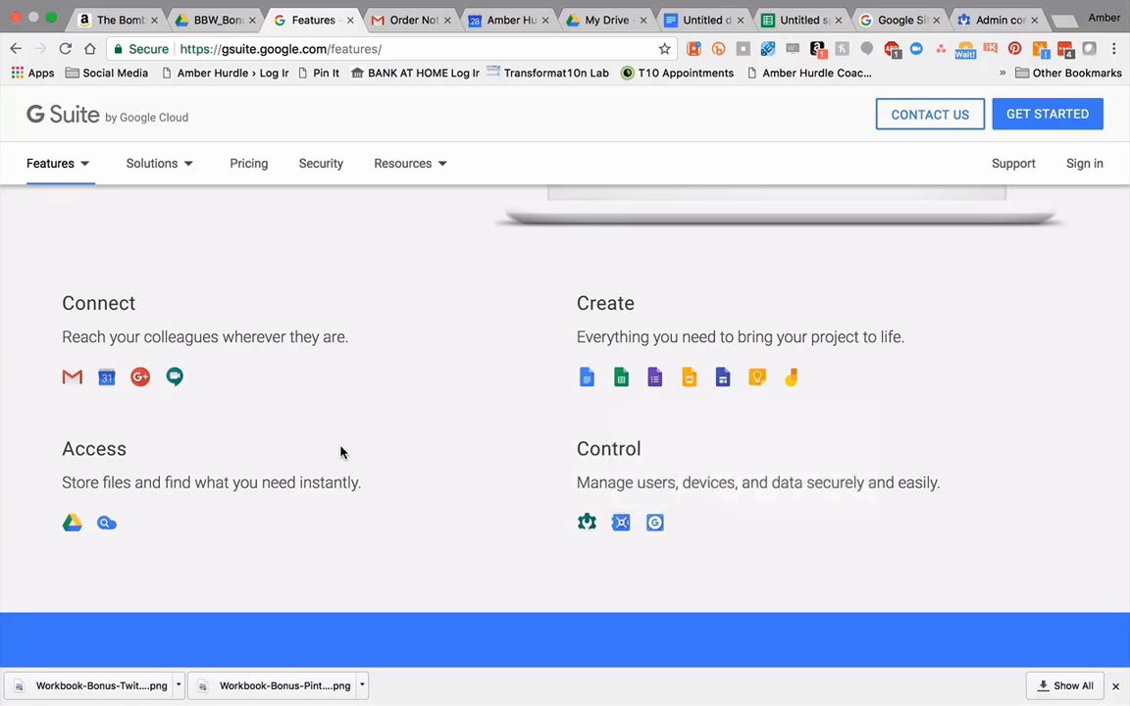
- Scroll the Features page past the collaboration sections to 'Store and share files in the cloud'
mouse_move(72, 529)
scroll(773, 525, down, 3)
scroll(773, 525, down, 4)
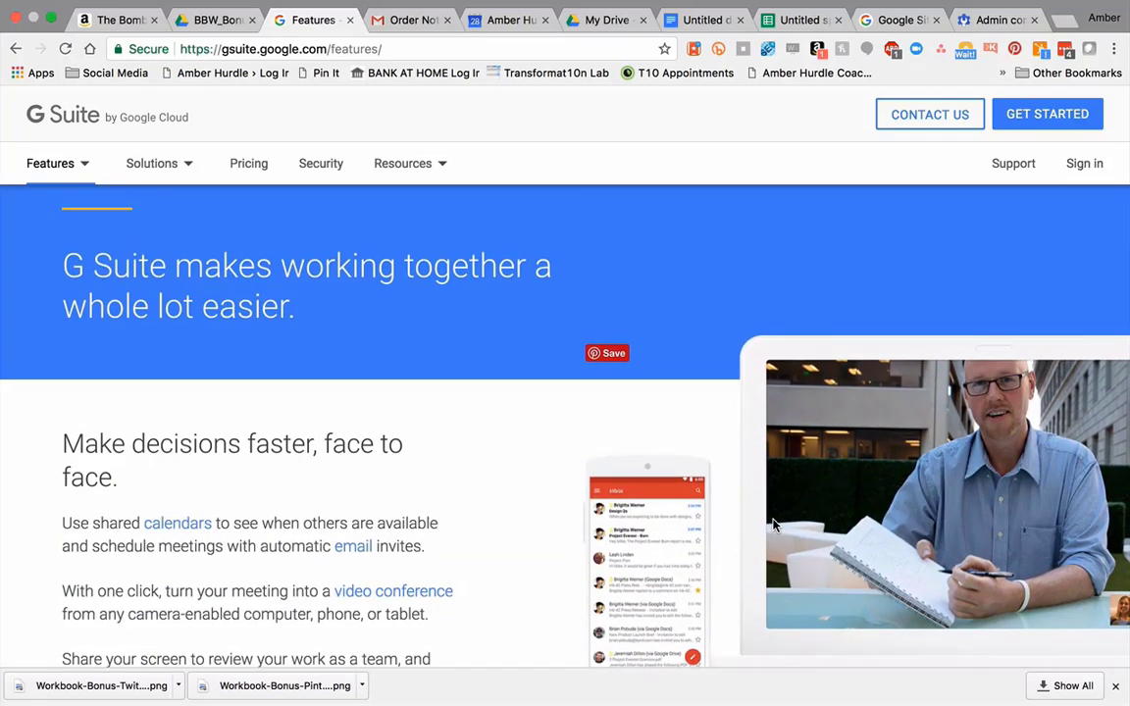
scroll(773, 526, down, 4)
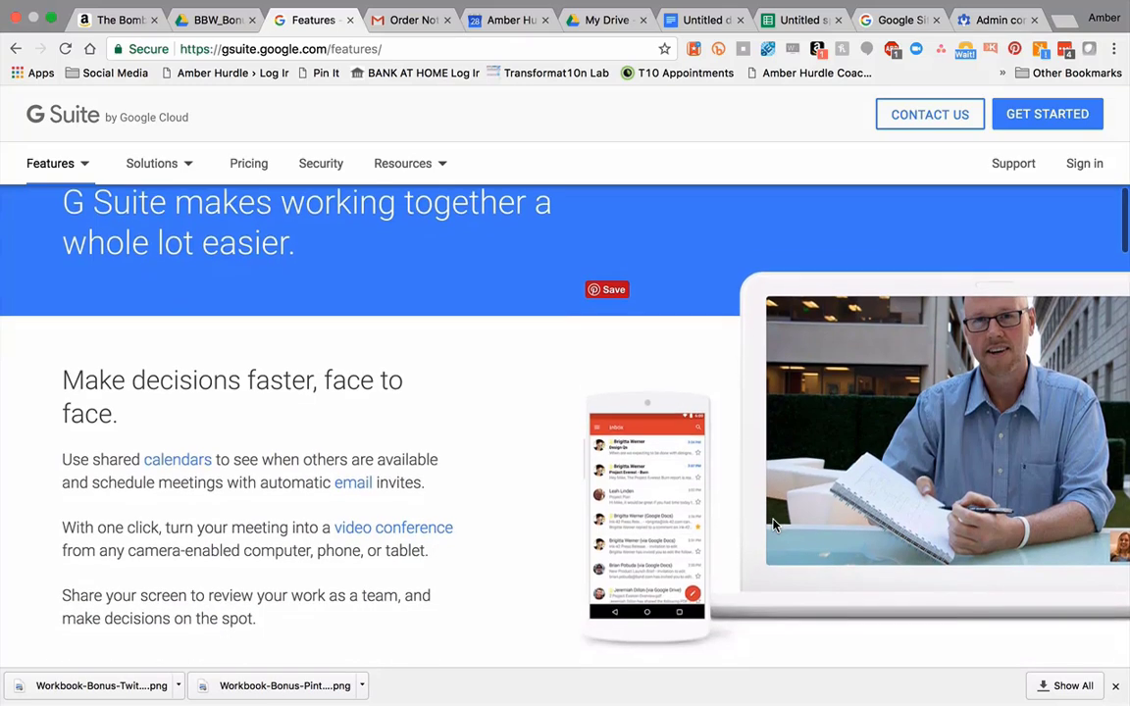
scroll(773, 526, down, 4)
scroll(773, 525, down, 1)
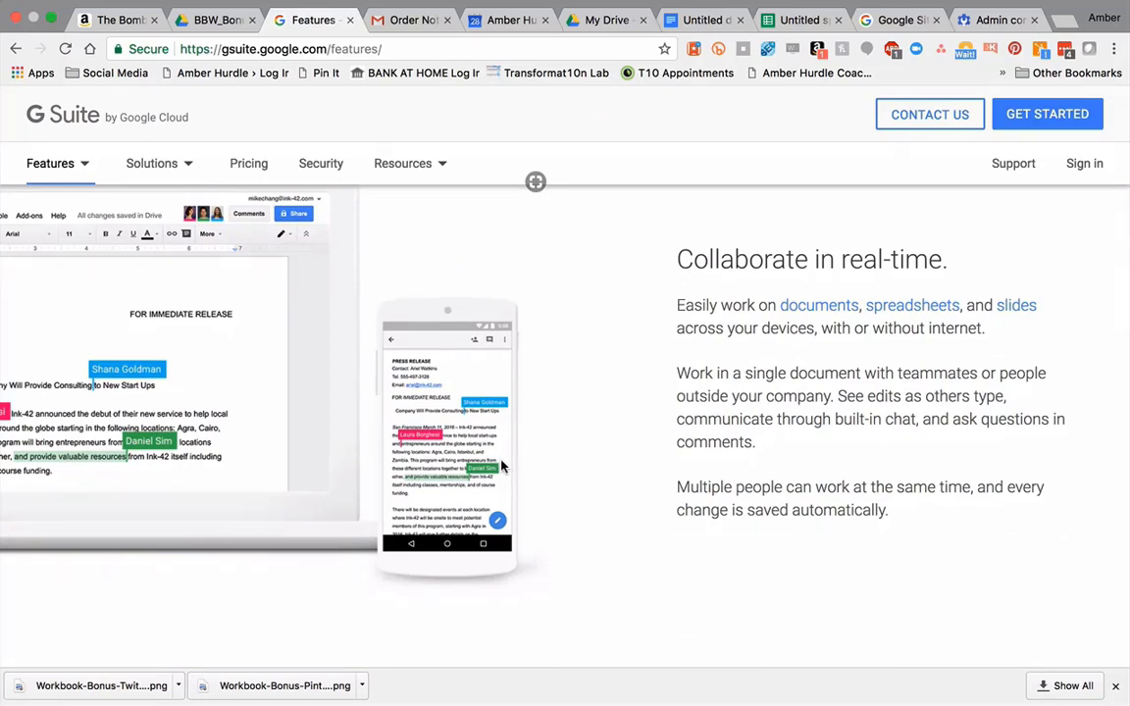
scroll(501, 467, down, 1)
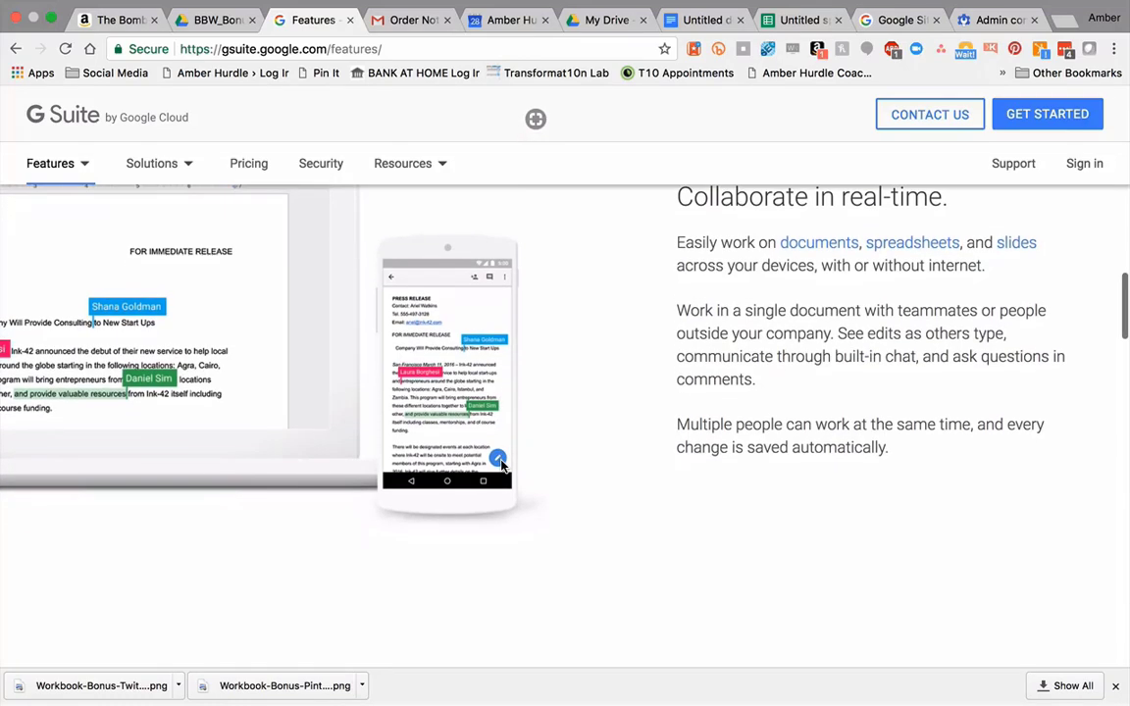
scroll(501, 467, down, 5)
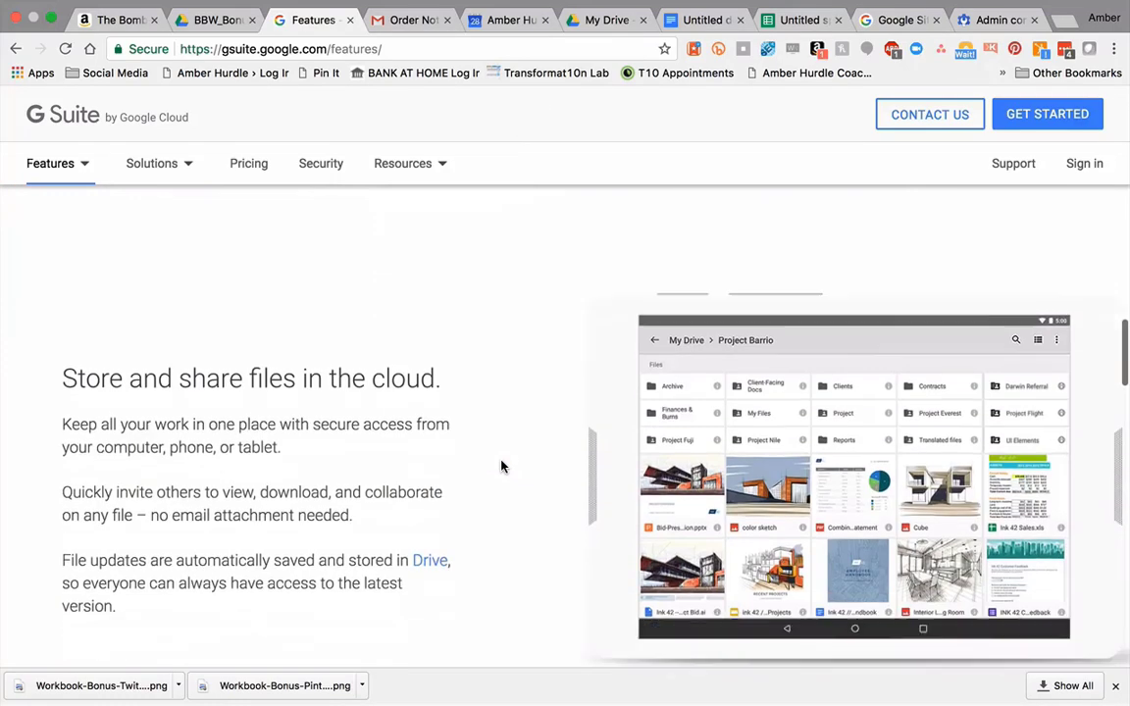
scroll(501, 467, down, 2)
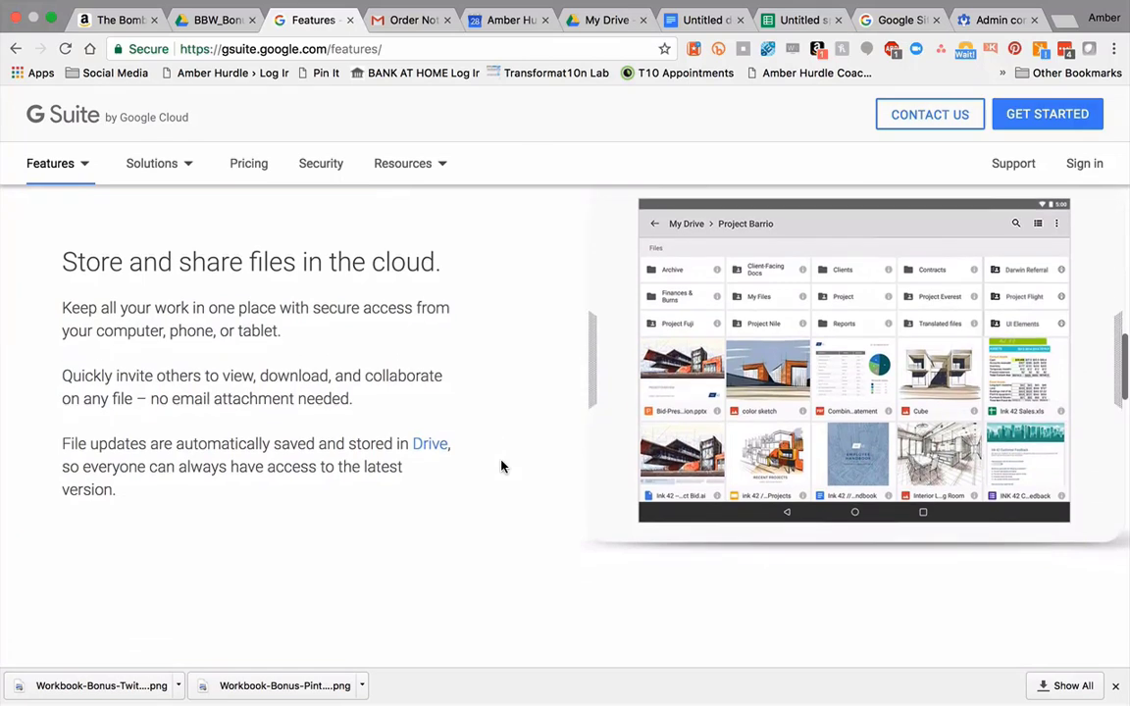
scroll(501, 466, down, 1)
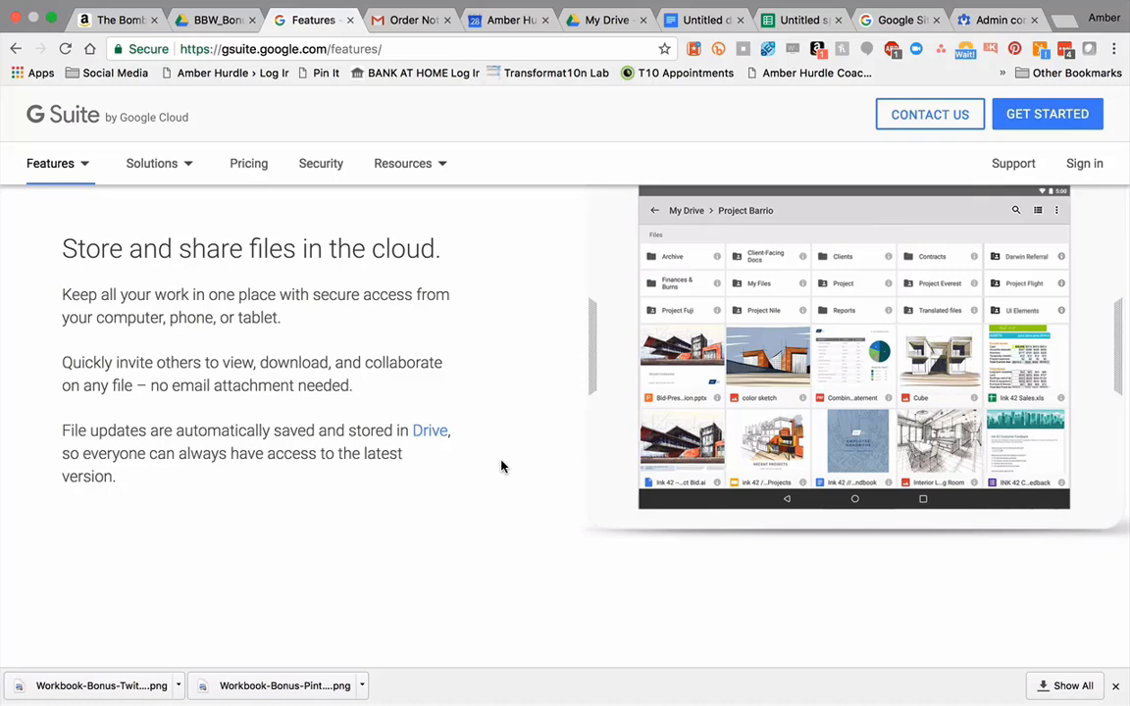
- Switch to the already open My Drive browser tab
click(601, 22)
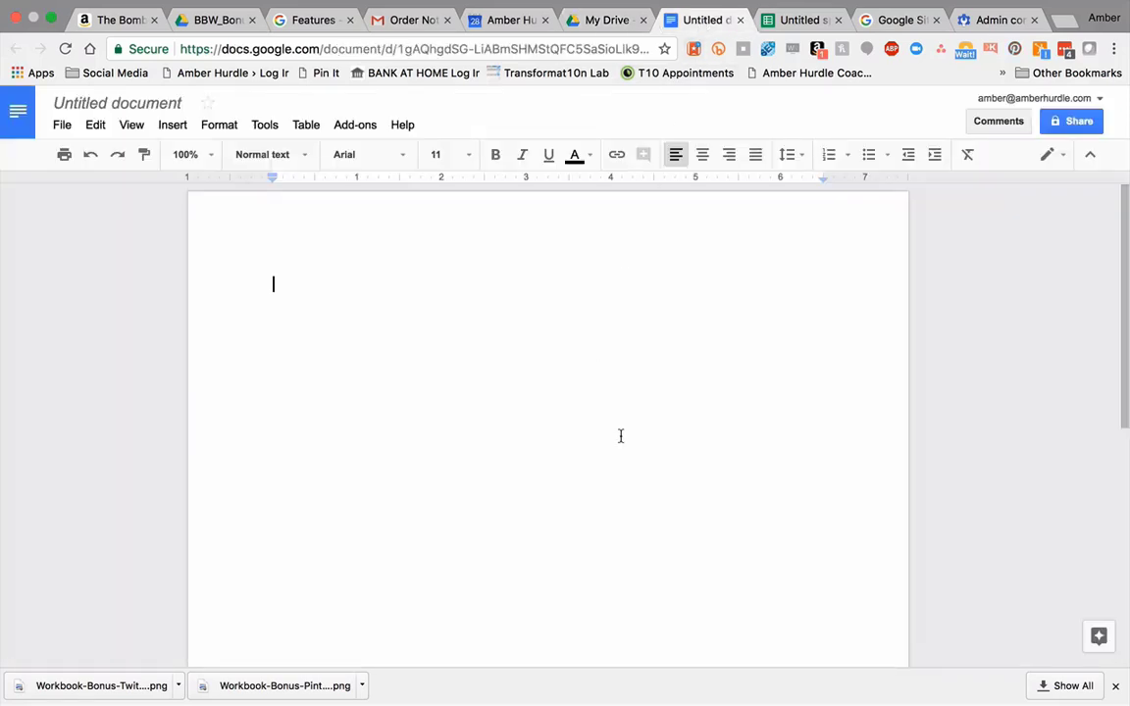
- Share the untitled document without naming it, turn on link sharing, and show all link-sharing options
click(1069, 124)
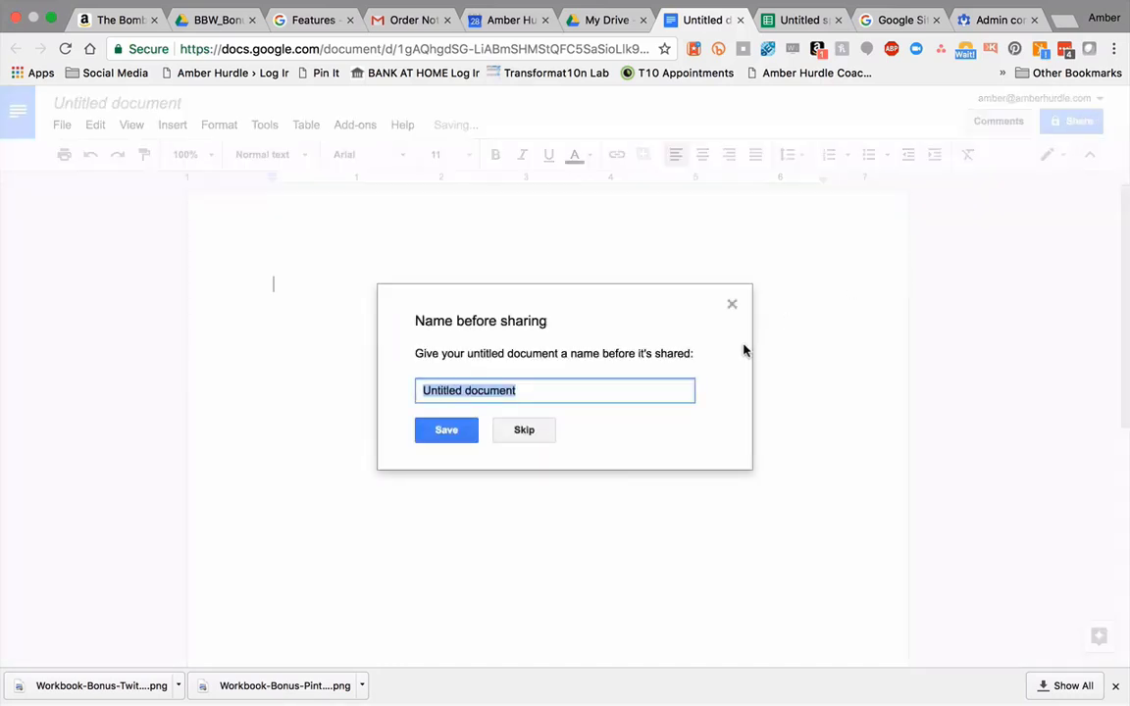
click(526, 431)
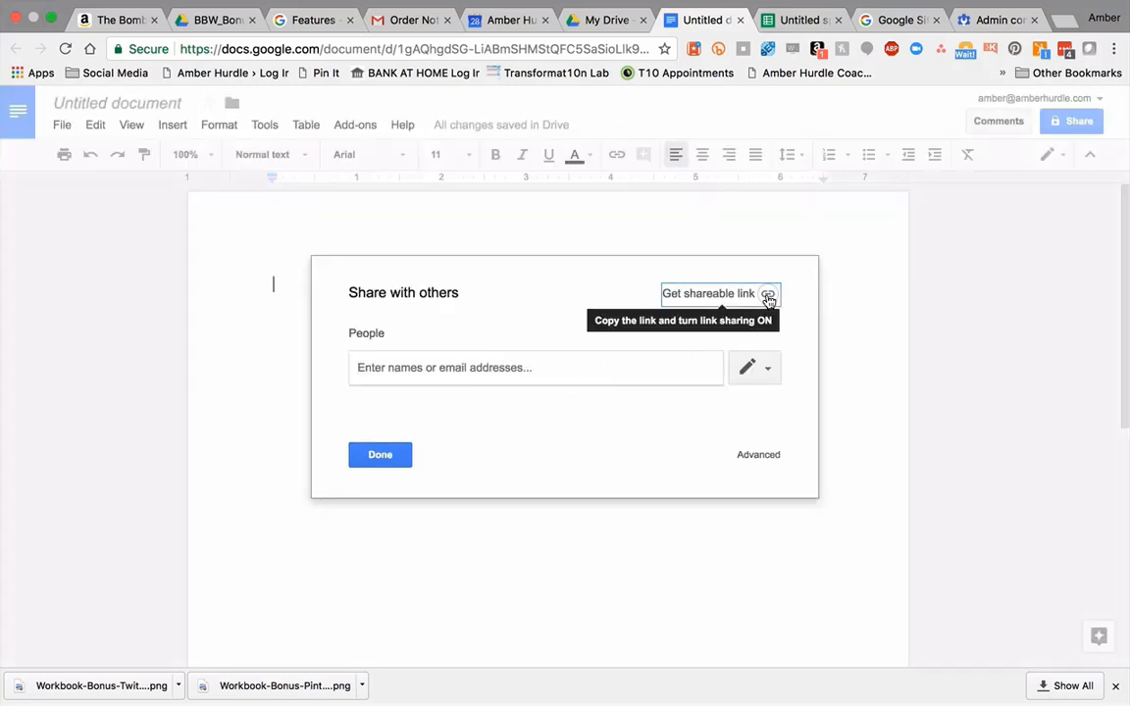
click(767, 296)
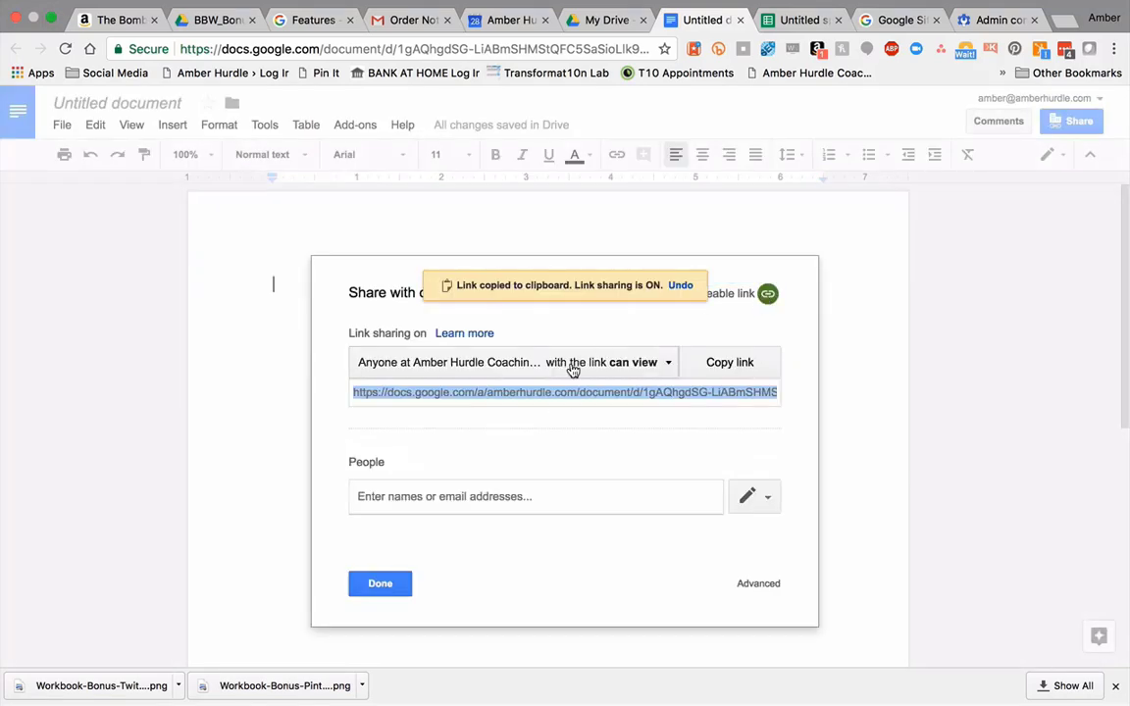
click(630, 364)
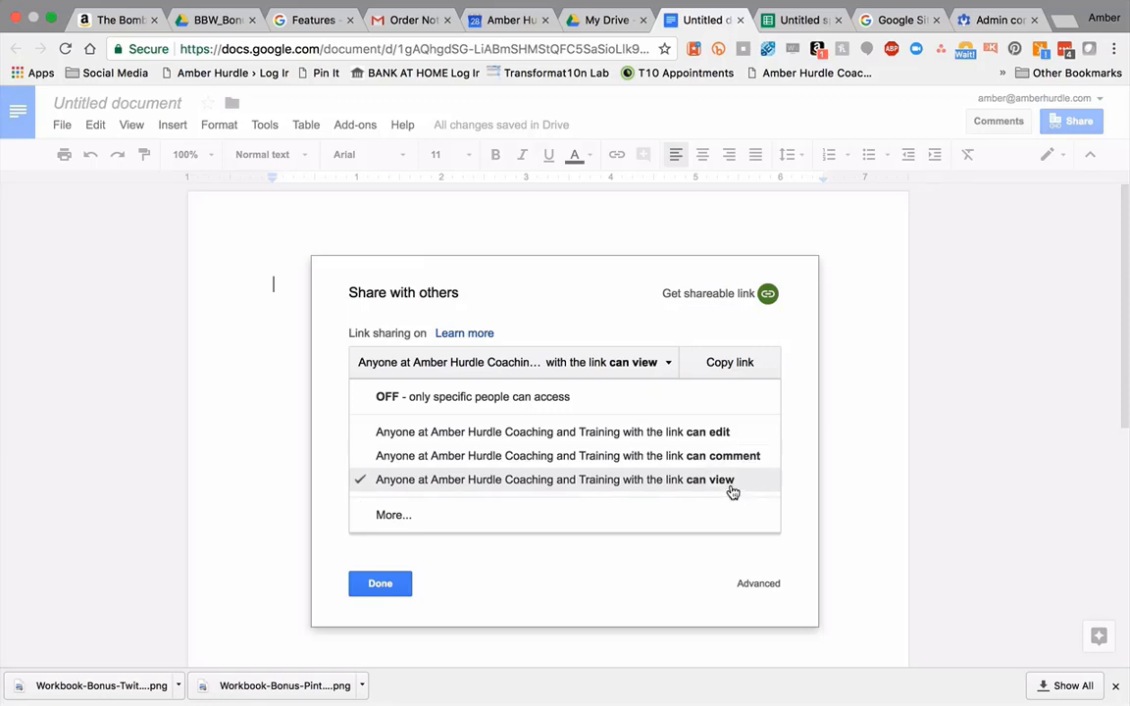
click(381, 517)
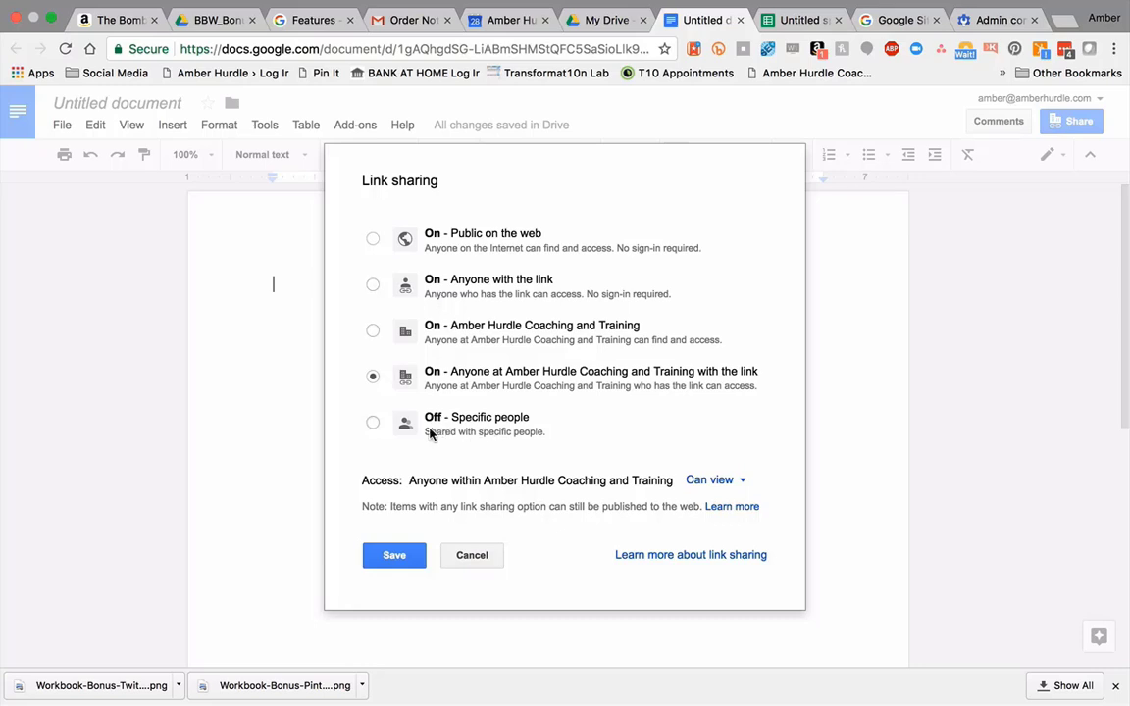
- Keep organisation link access at Can view, save it, copy the link and finish
click(730, 482)
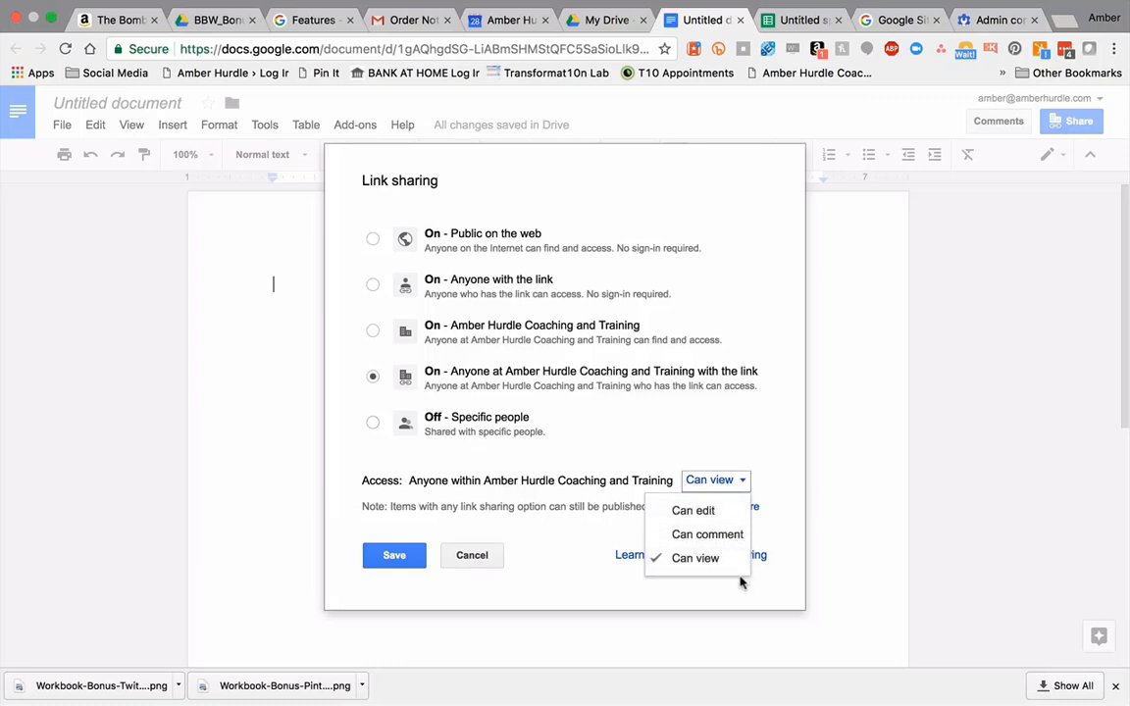
click(764, 403)
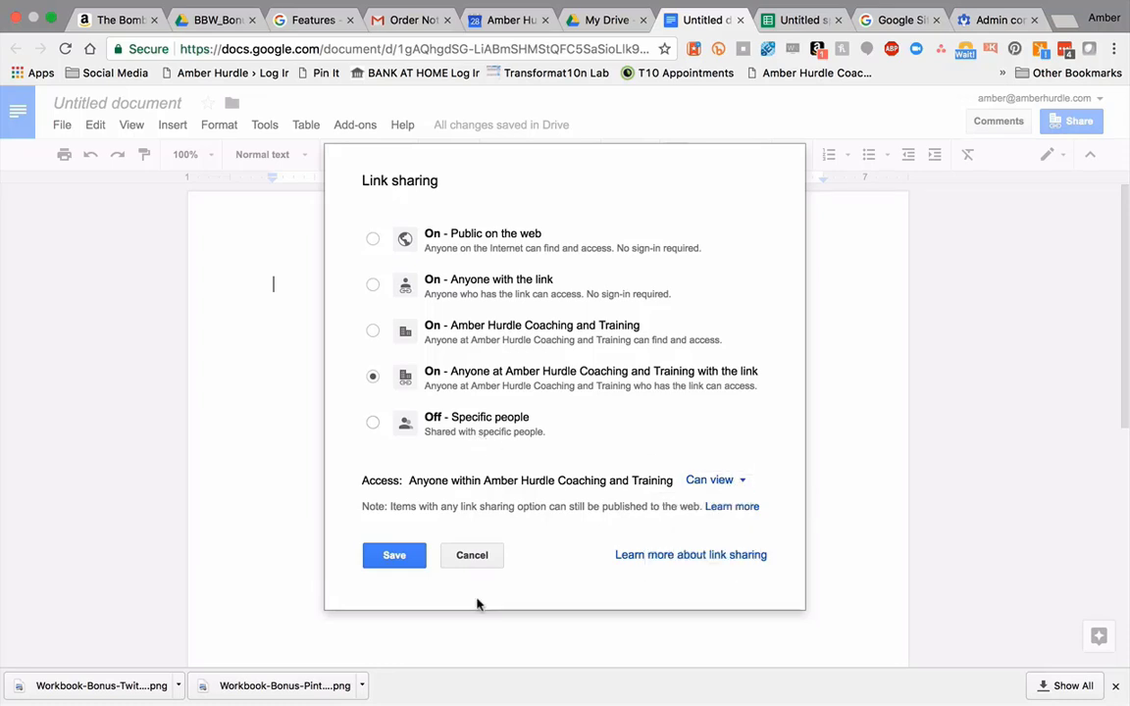
click(403, 555)
click(731, 298)
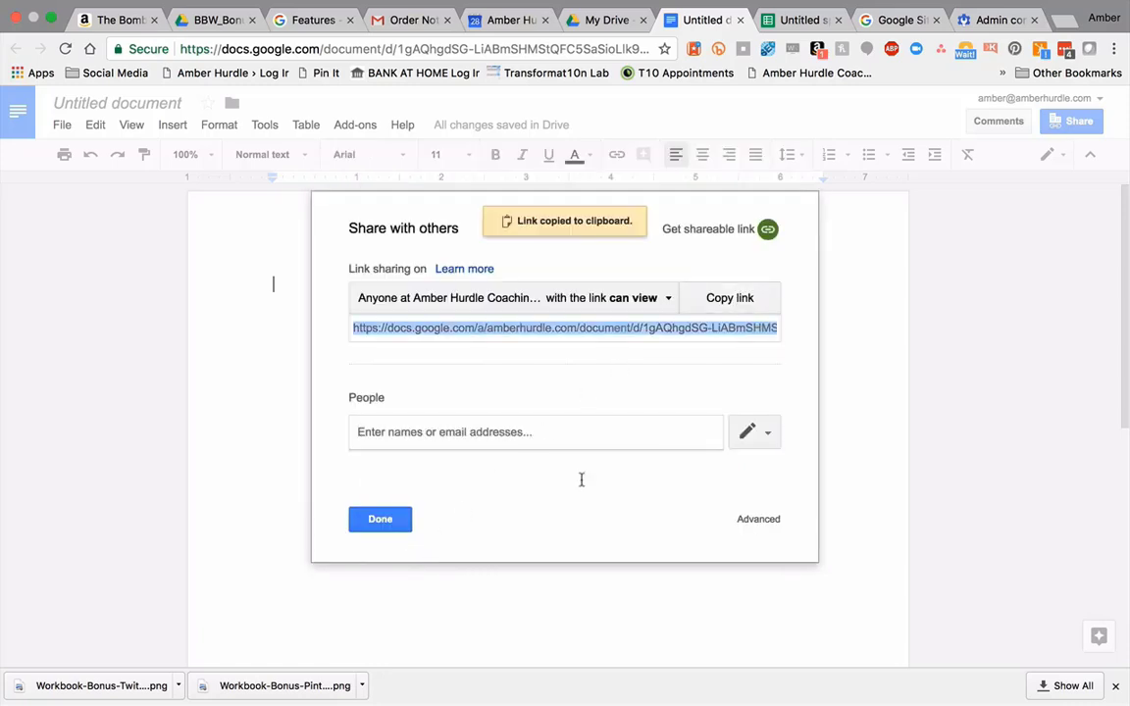
click(377, 519)
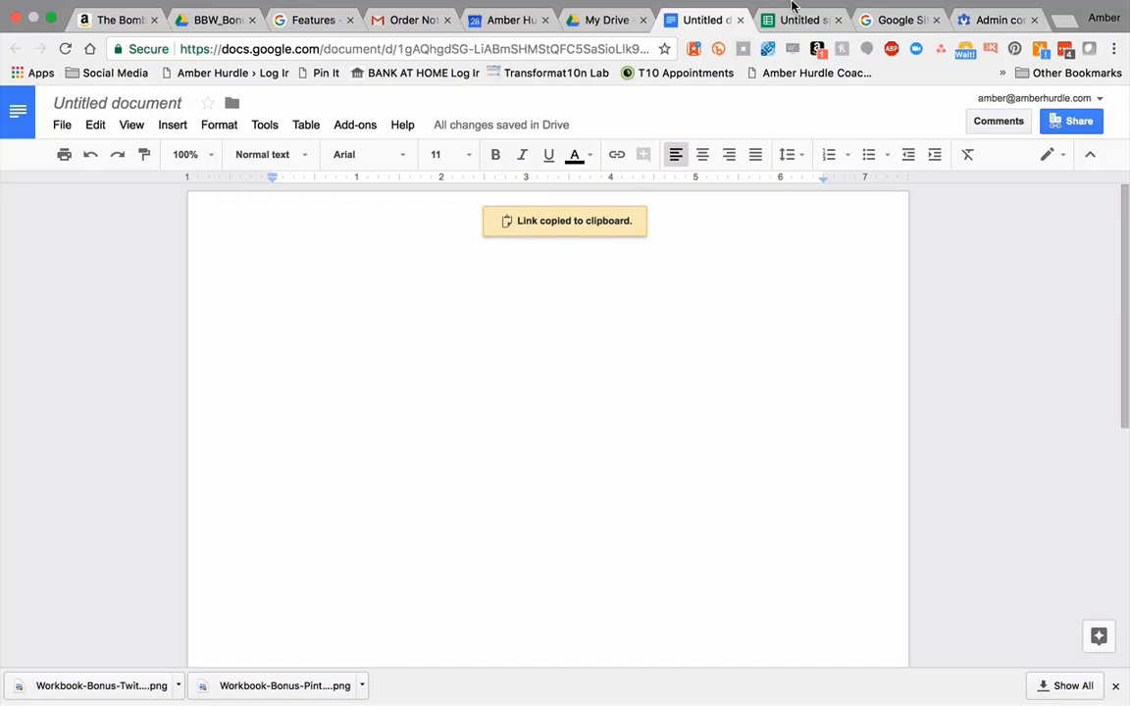
- View the blank untitled spreadsheet, then switch to the open Gmail message
click(796, 19)
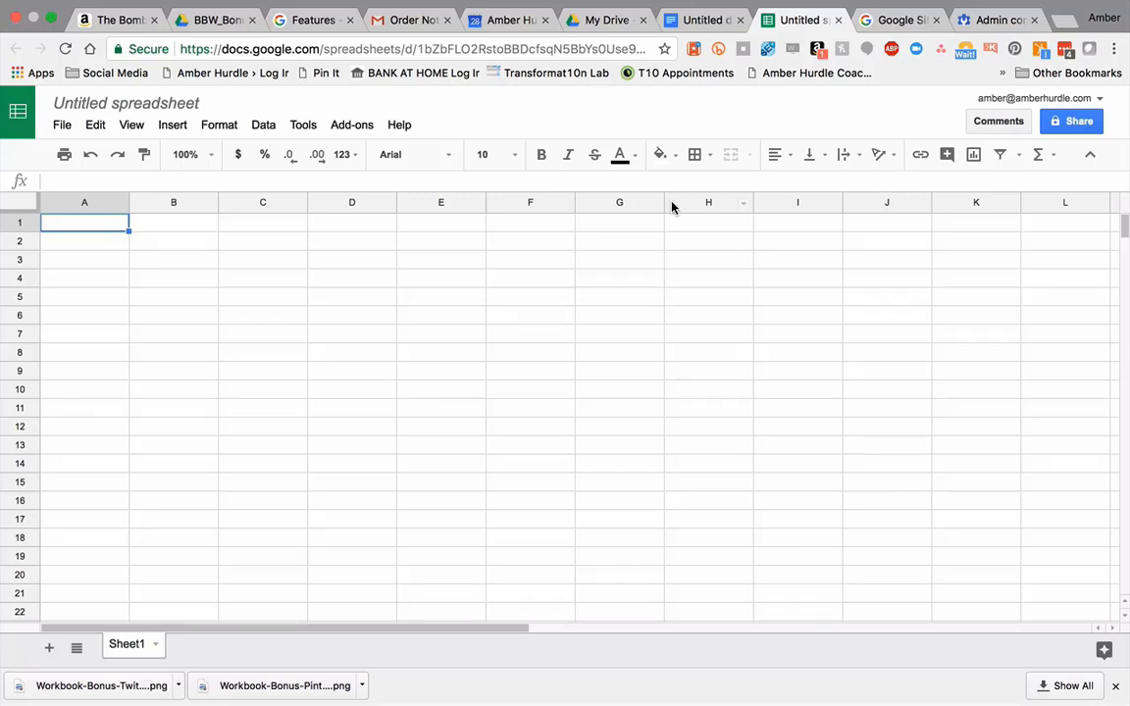
click(411, 20)
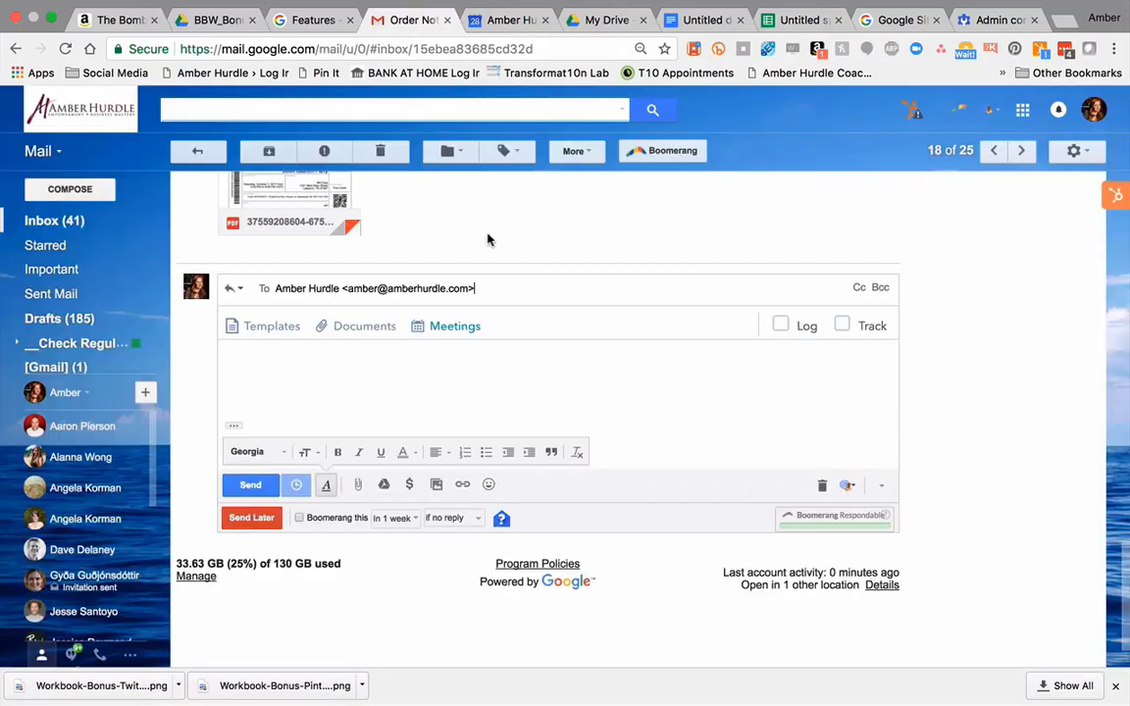
- Highlight the recipient's e-mail address in the reply's To line
drag(471, 289, 349, 296)
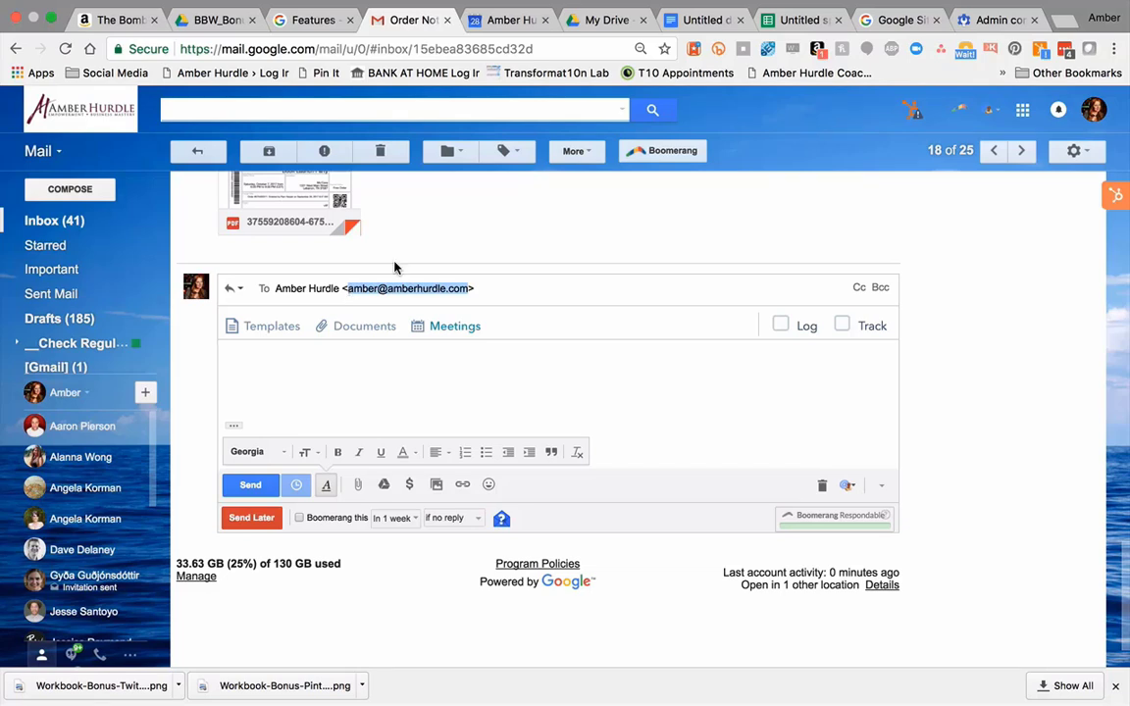
- Switch to Google Calendar and change the week view to a full month view
click(512, 24)
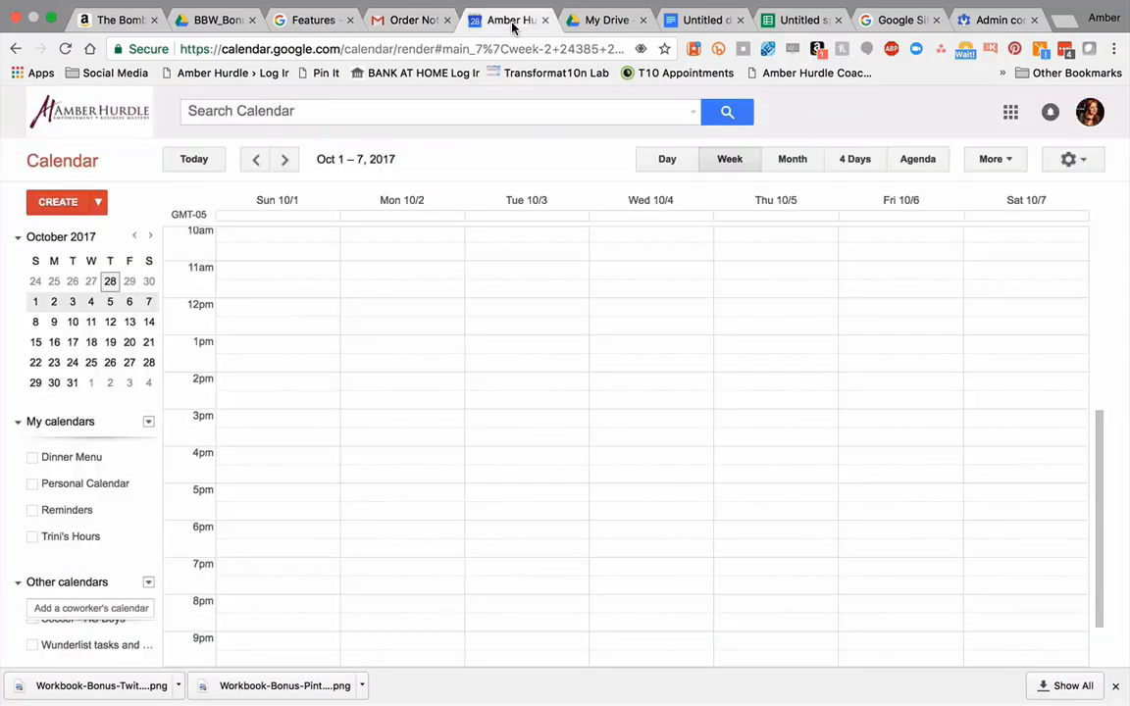
scroll(527, 366, up, 10)
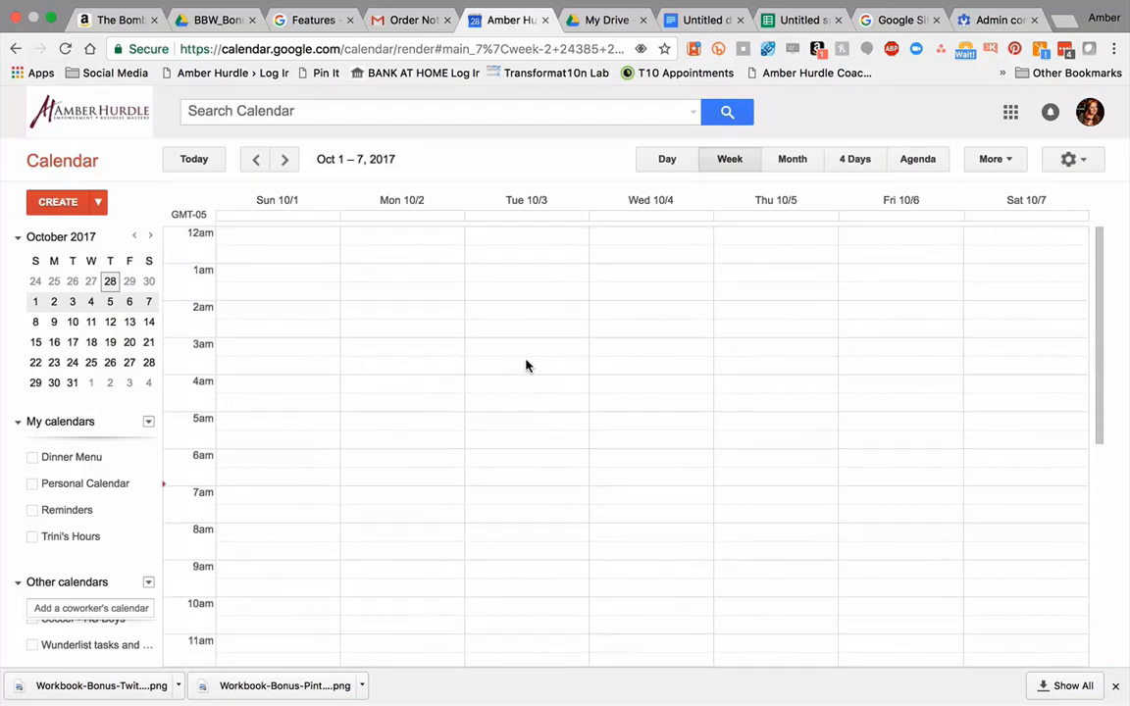
scroll(526, 365, down, 8)
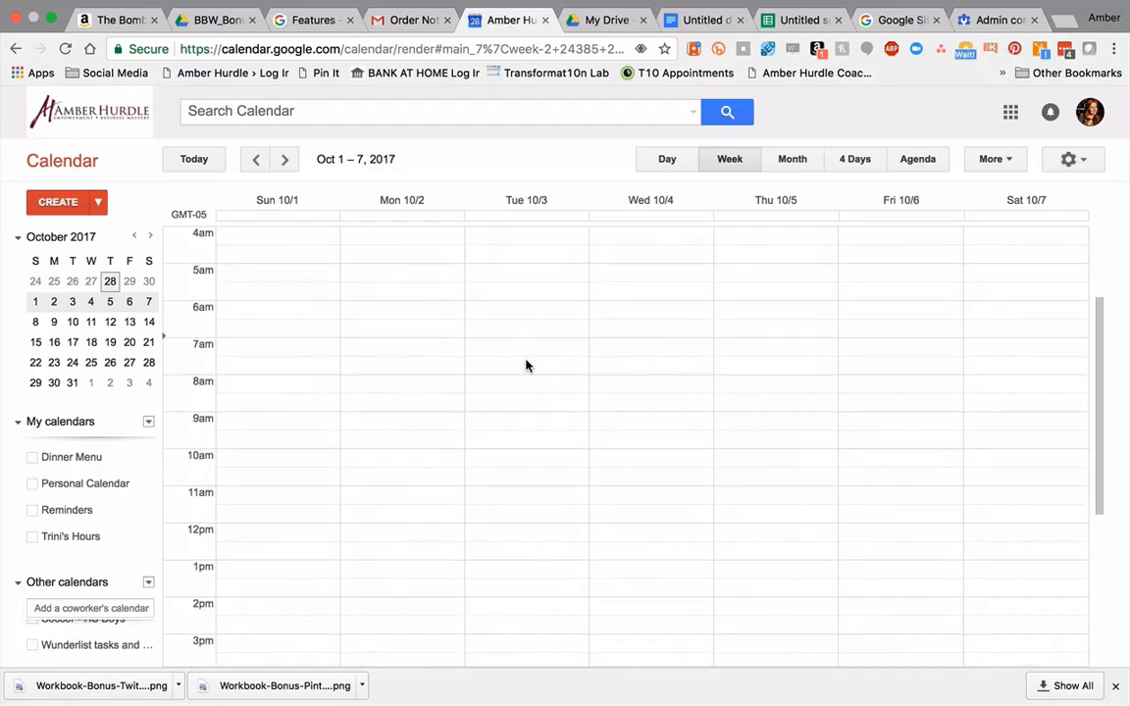
click(794, 159)
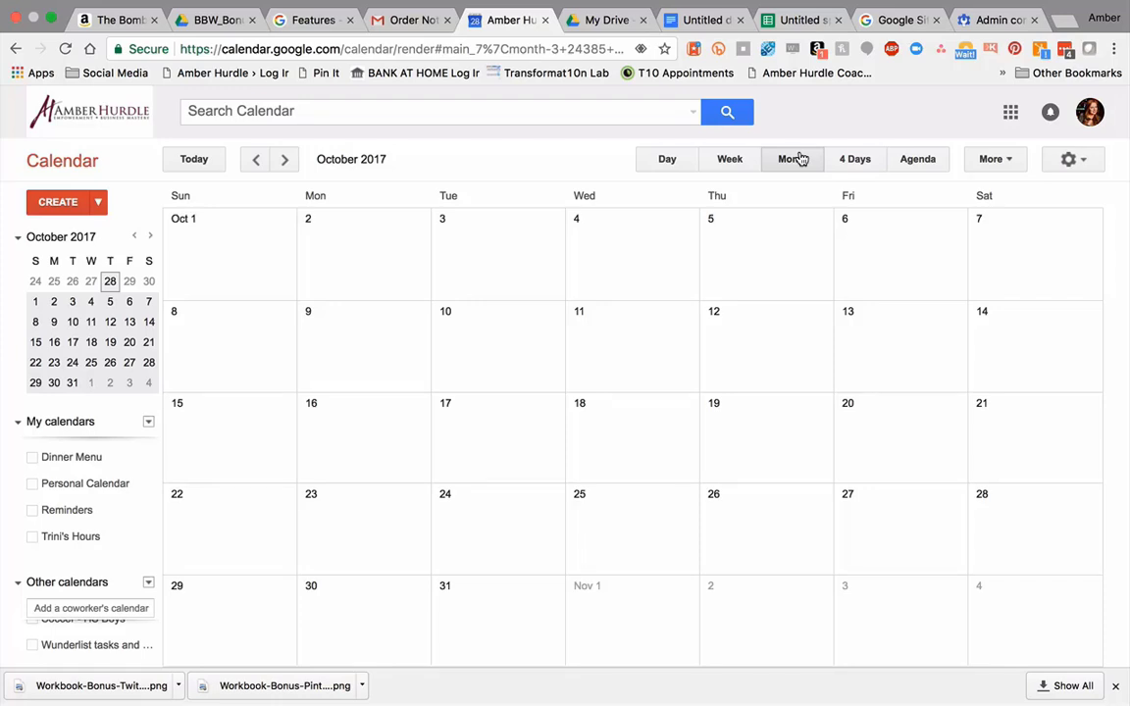
- Turn off the own calendar and enable Birthdays, Content, Personal, Reminders and hours calendars
scroll(88, 481, up, 3)
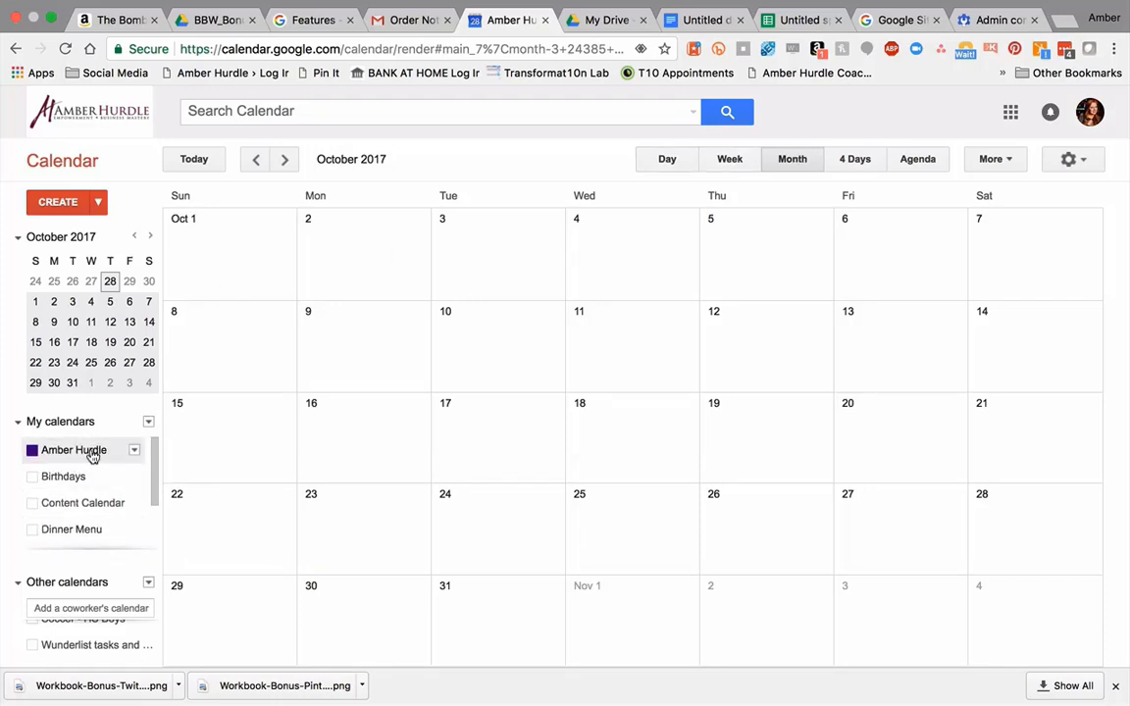
click(91, 453)
click(88, 477)
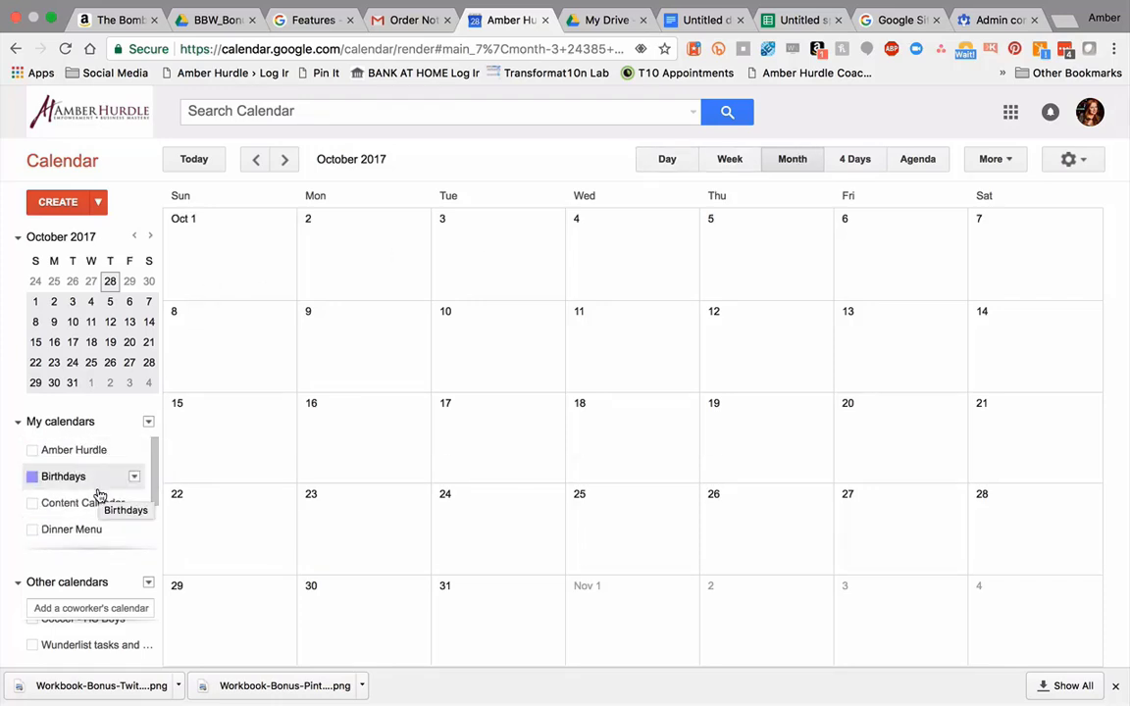
click(98, 502)
scroll(101, 505, down, 1)
click(101, 505)
click(86, 478)
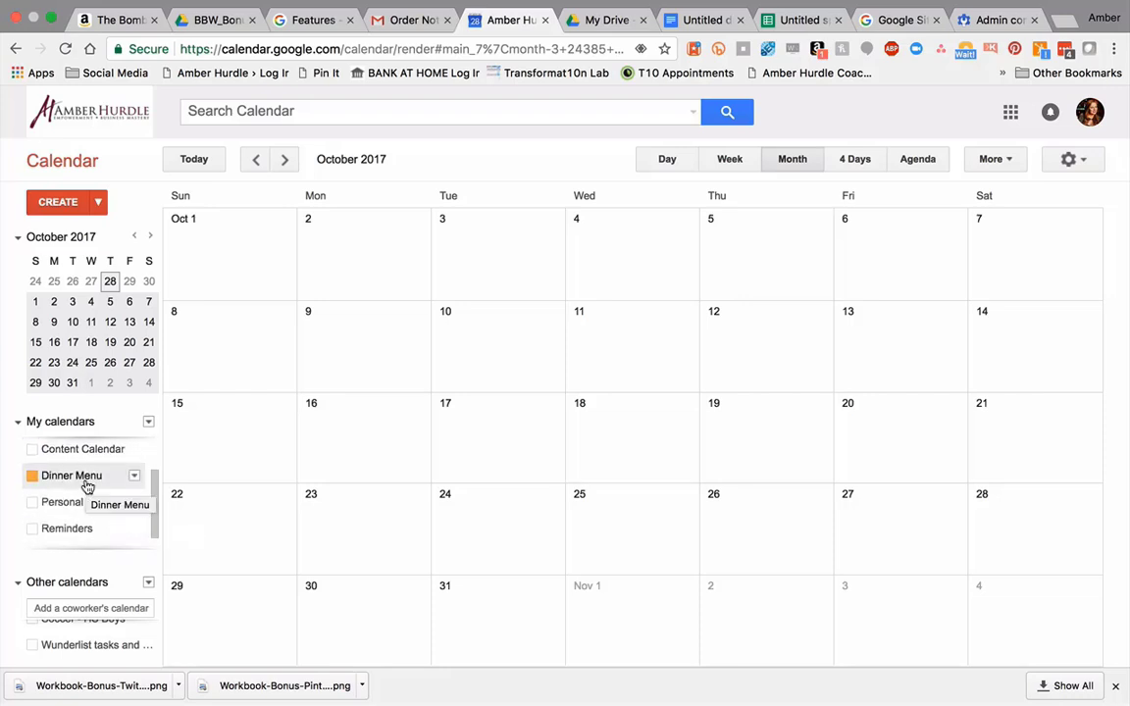
scroll(86, 485, down, 1)
click(86, 484)
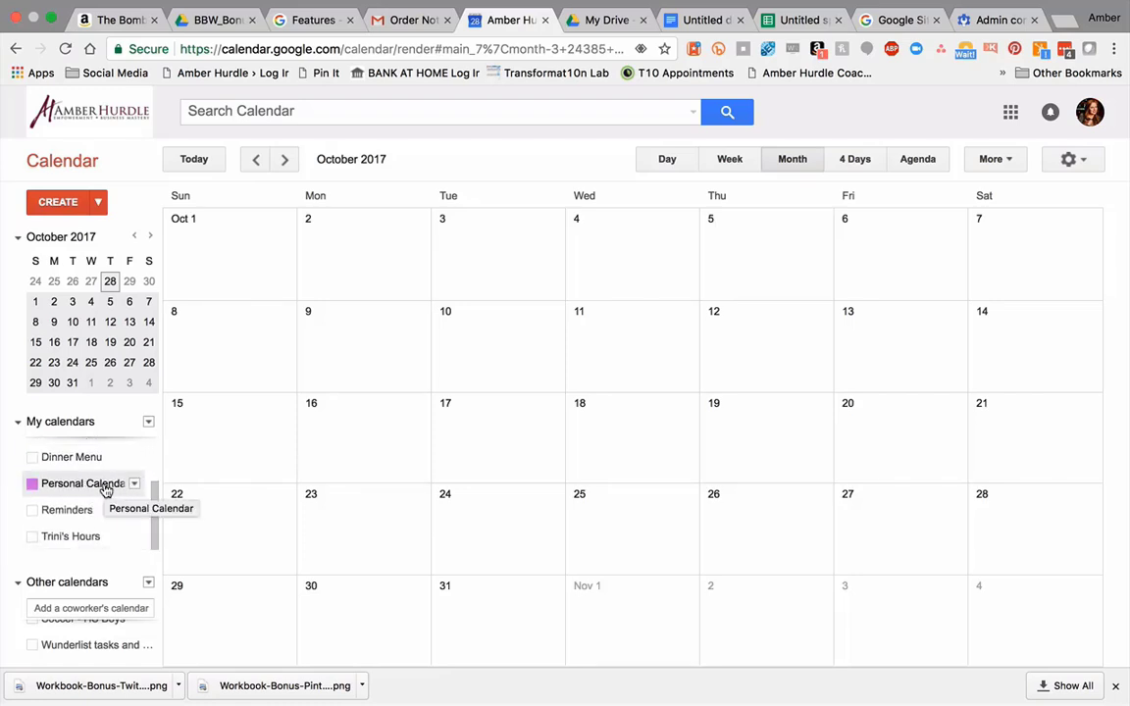
click(96, 516)
click(97, 541)
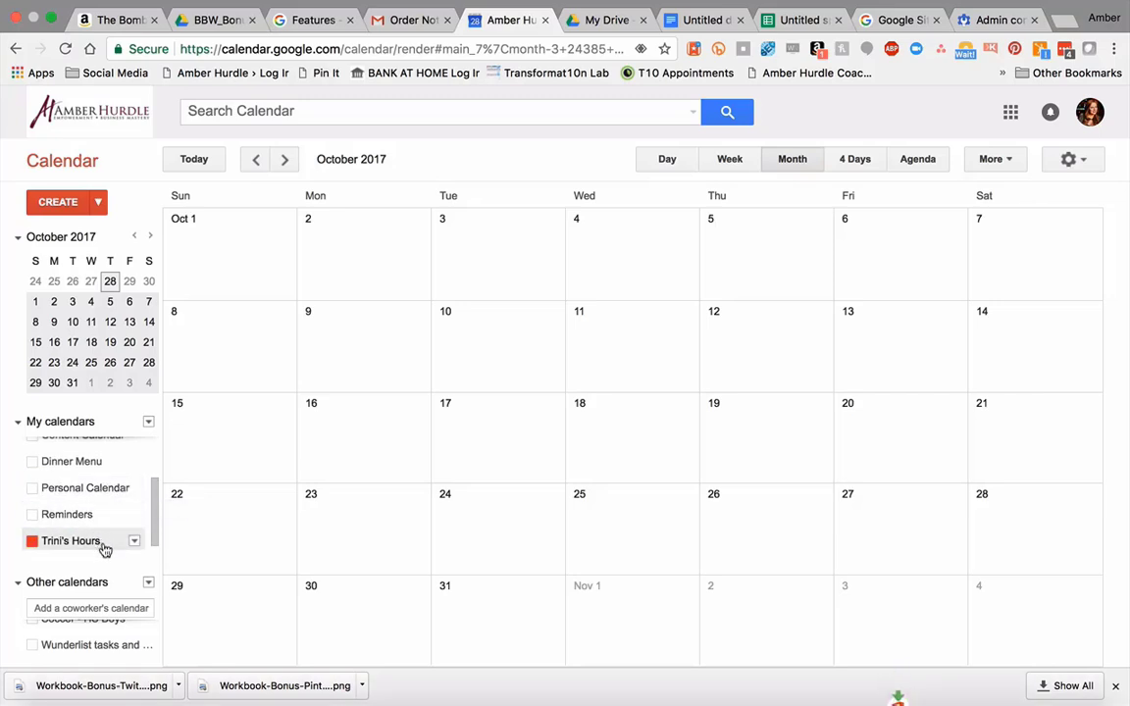
click(97, 540)
click(103, 515)
click(91, 540)
click(128, 487)
- Turn on the Wunderlist tasks calendar under Other calendars
scroll(126, 484, up, 3)
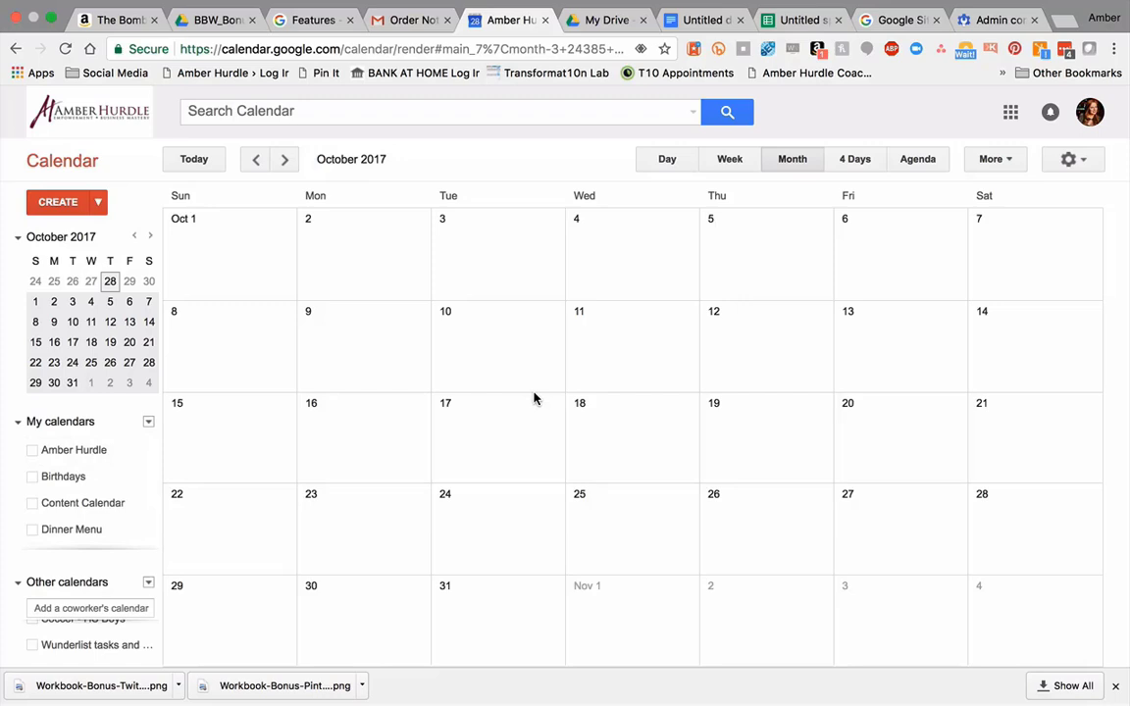
scroll(533, 399, down, 1)
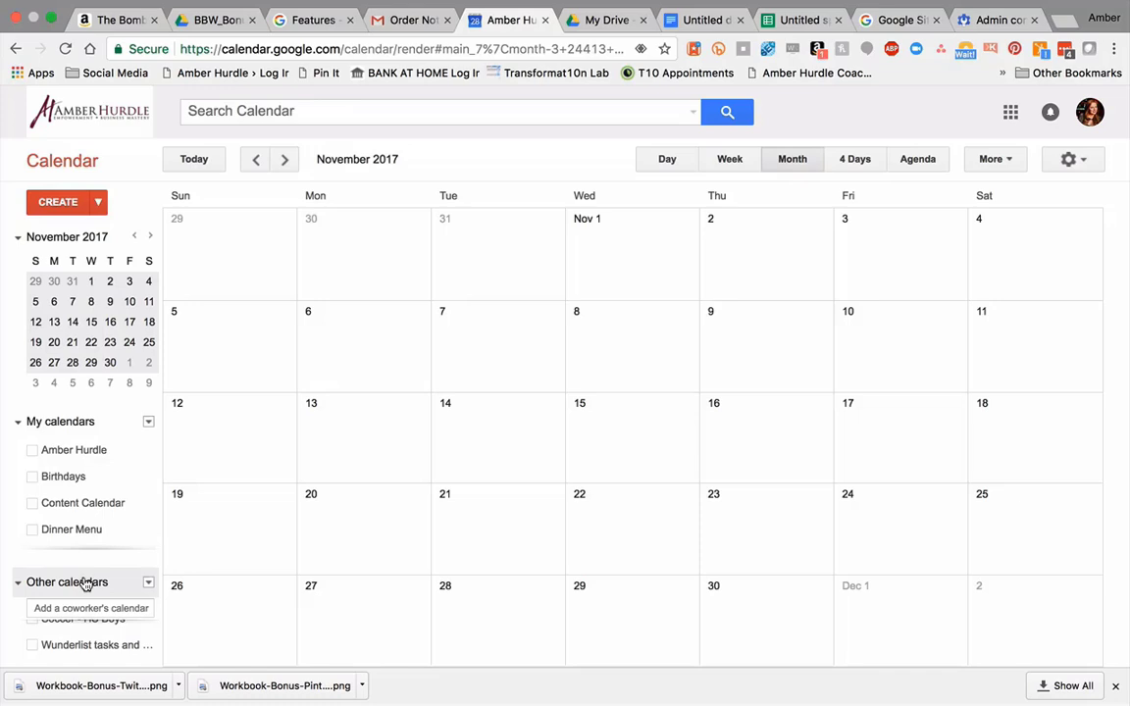
click(96, 646)
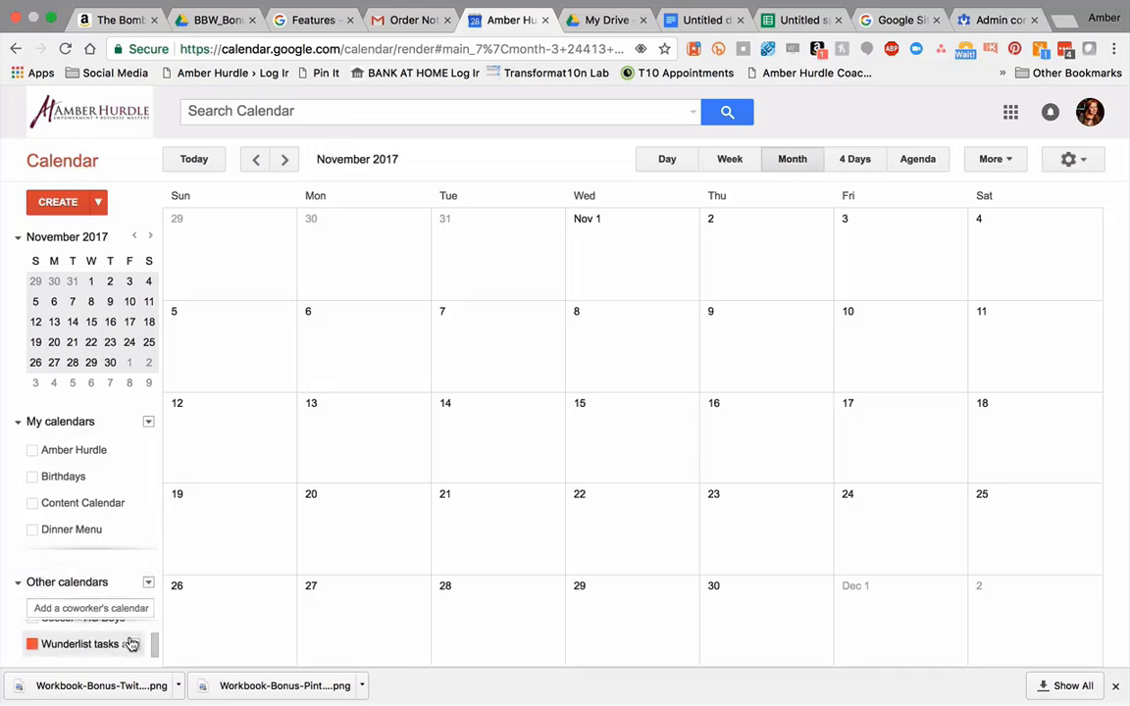
scroll(131, 643, up, 4)
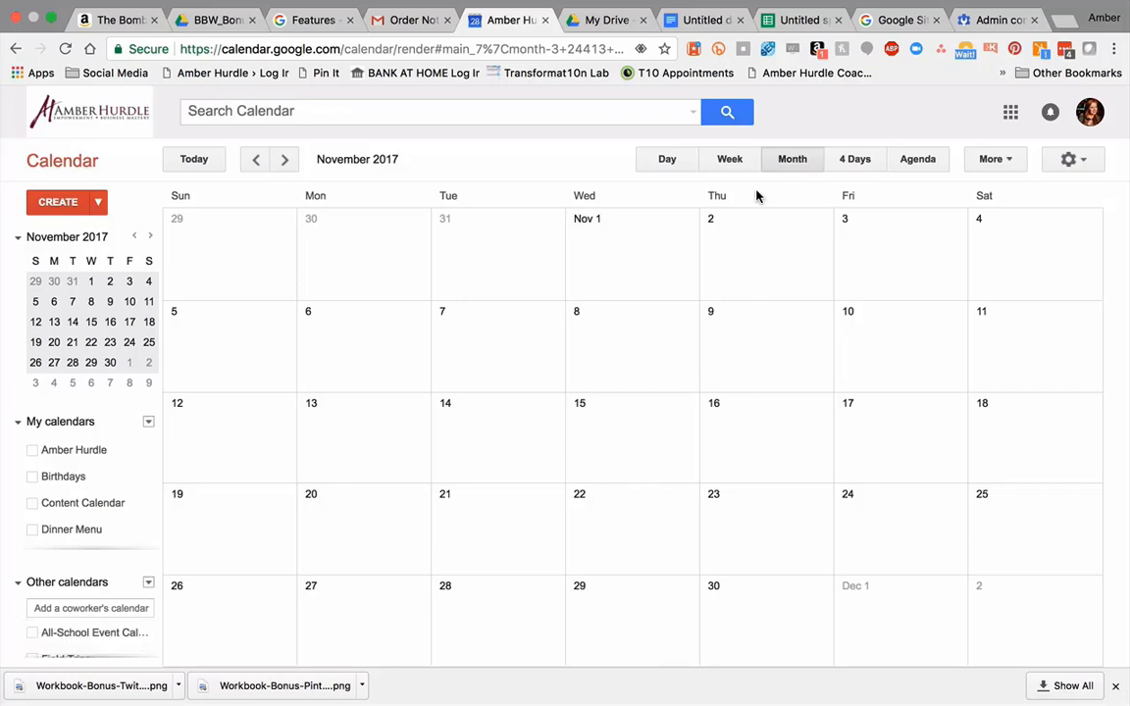
- Switch to the G Suite Sites page, 'Effortlessly create impactful team sites', and scroll it
click(890, 21)
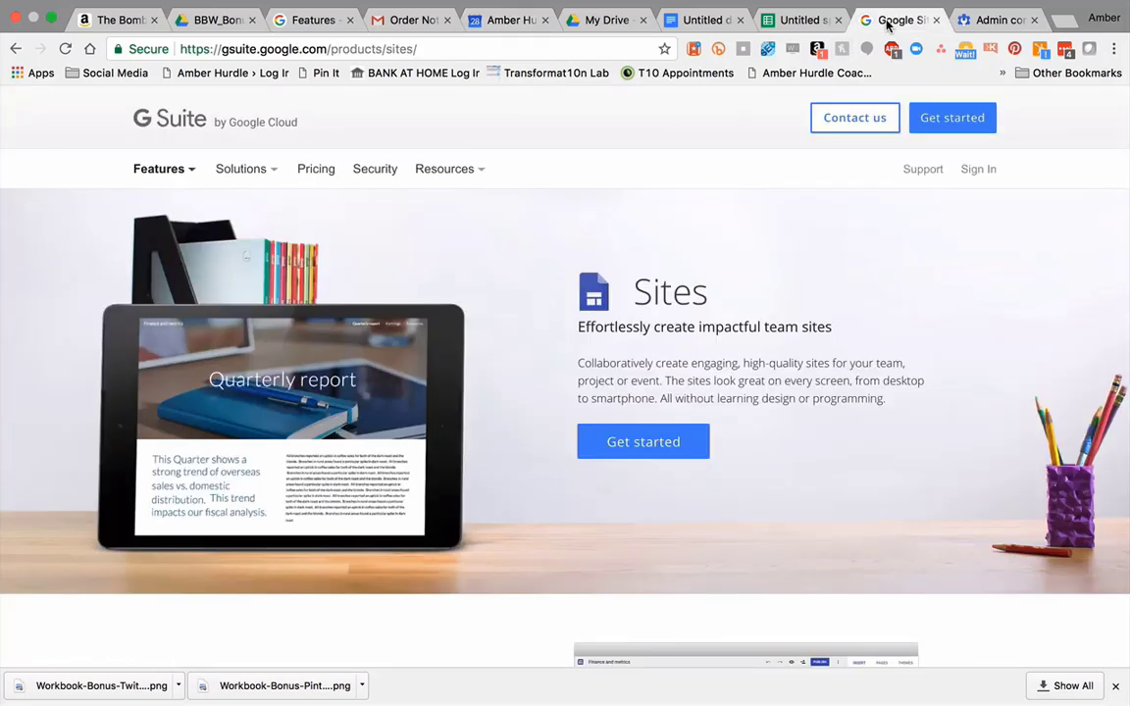
scroll(806, 343, down, 1)
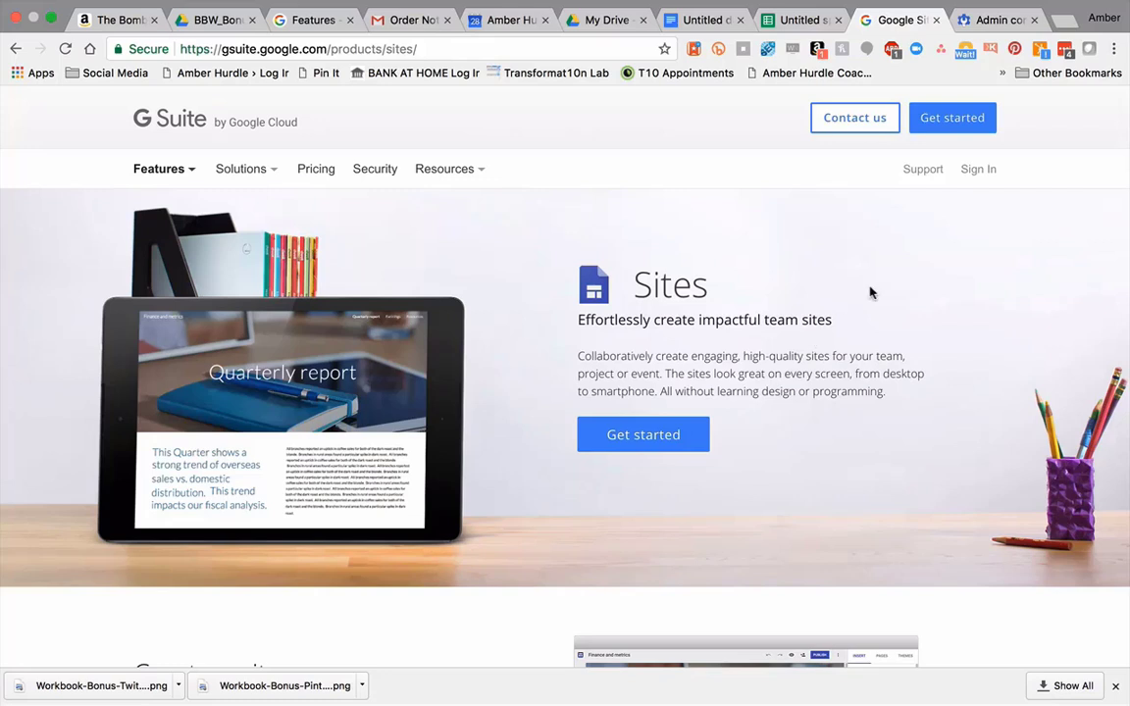
- Switch to the Google Admin console home listing Users, Billing, Apps and Security
click(981, 26)
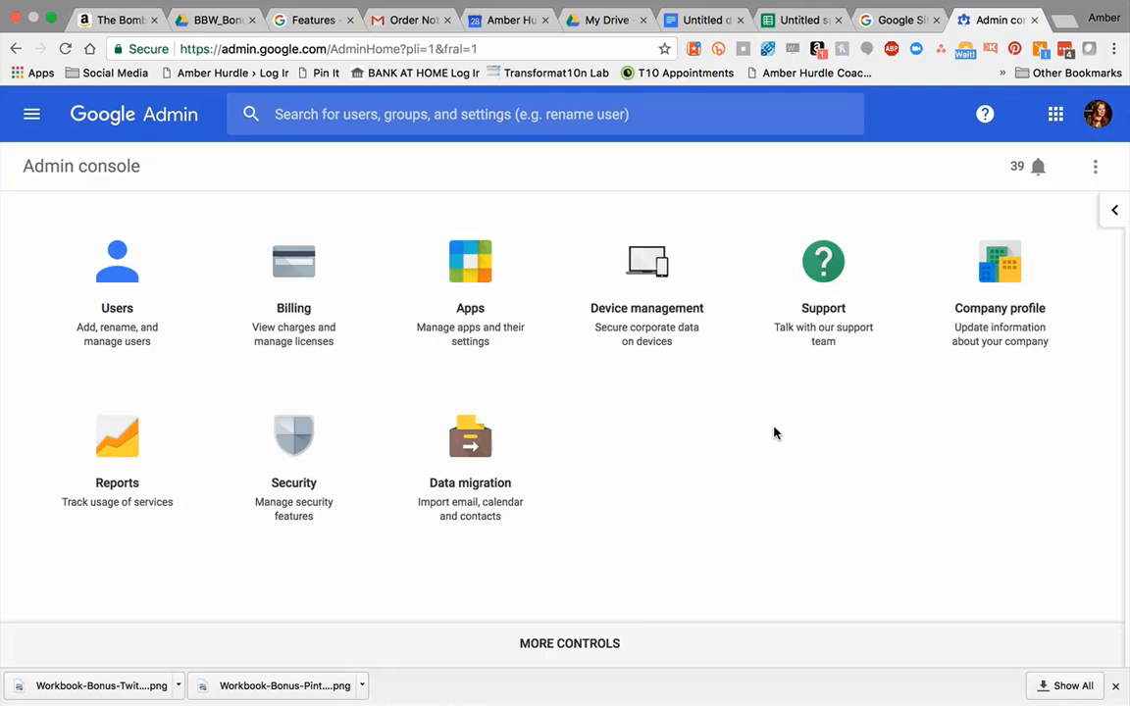
- Go from the G Suite Features page to the Pricing page
click(297, 28)
click(235, 179)
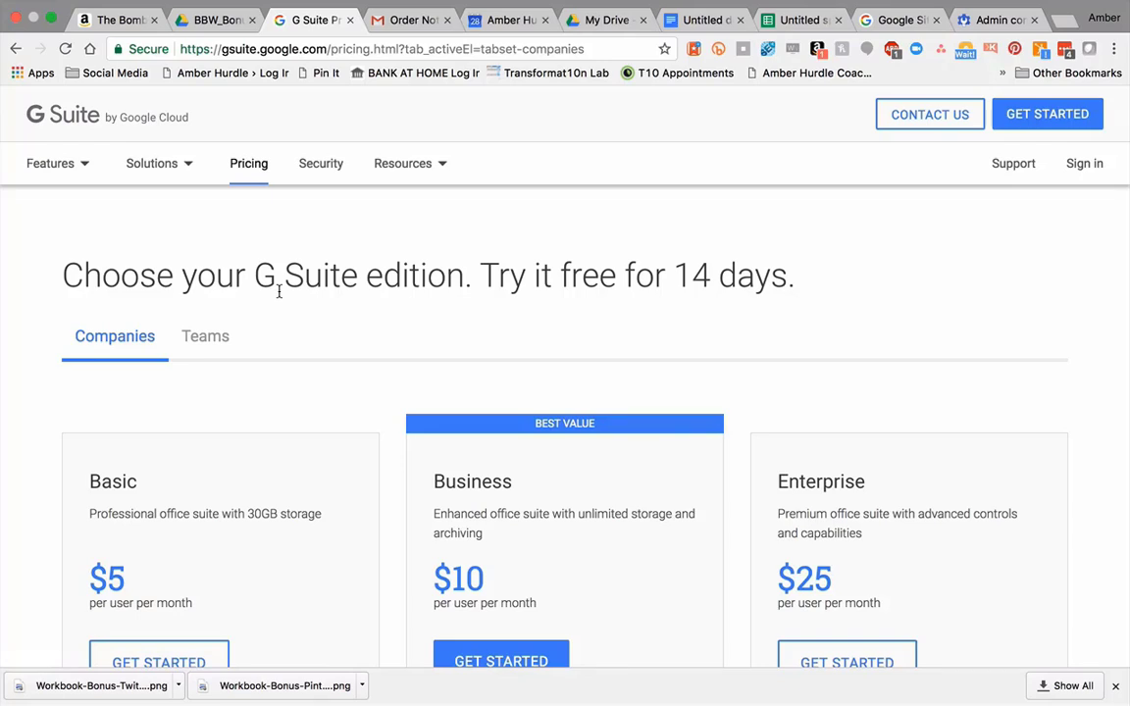
scroll(265, 442, down, 3)
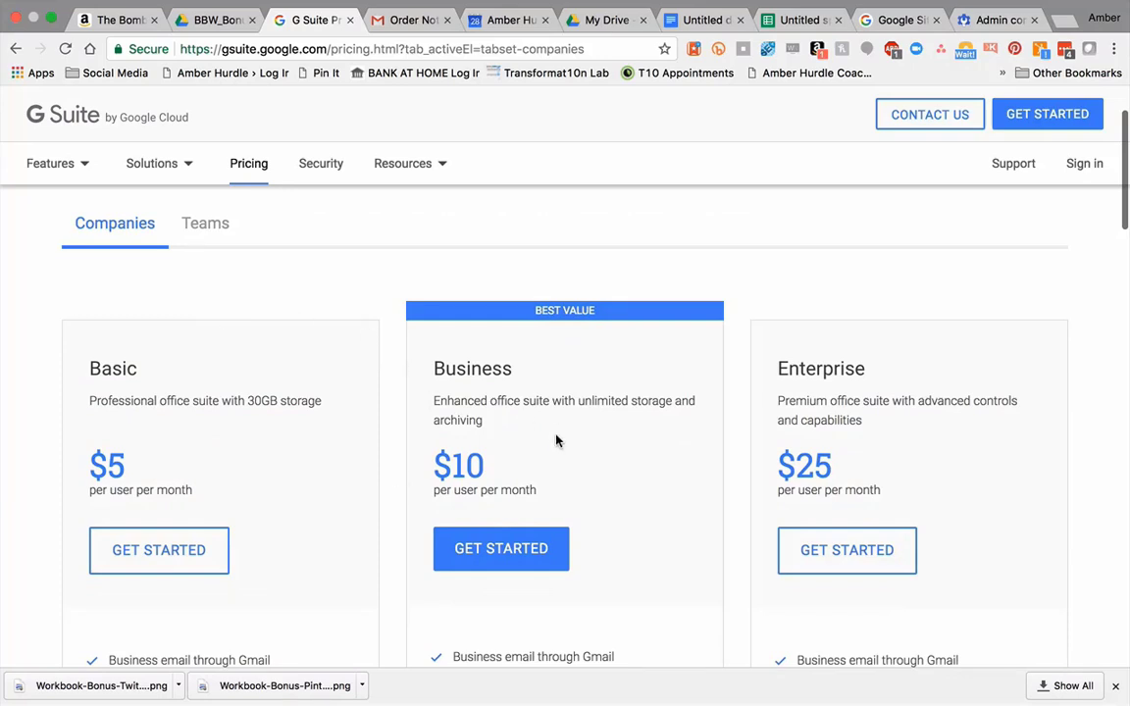
- Review the feature lists of the Basic ($5), Business ($10) and Enterprise ($25) editions
scroll(549, 412, down, 2)
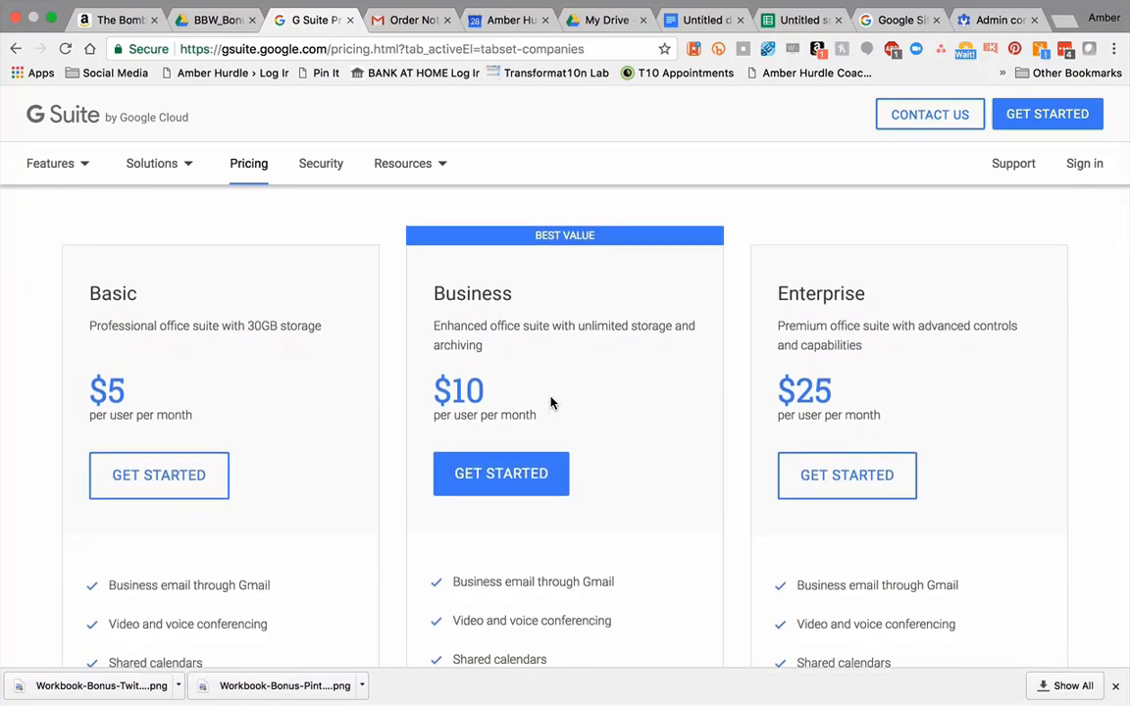
scroll(550, 397, down, 1)
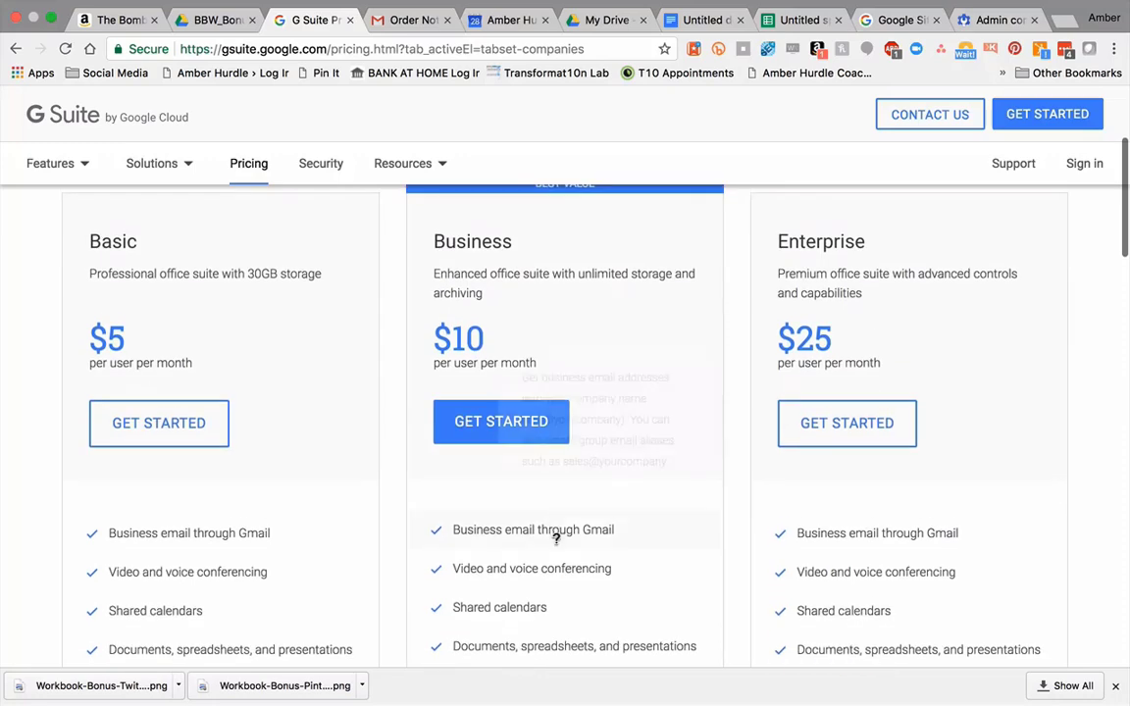
mouse_move(562, 576)
scroll(578, 535, down, 2)
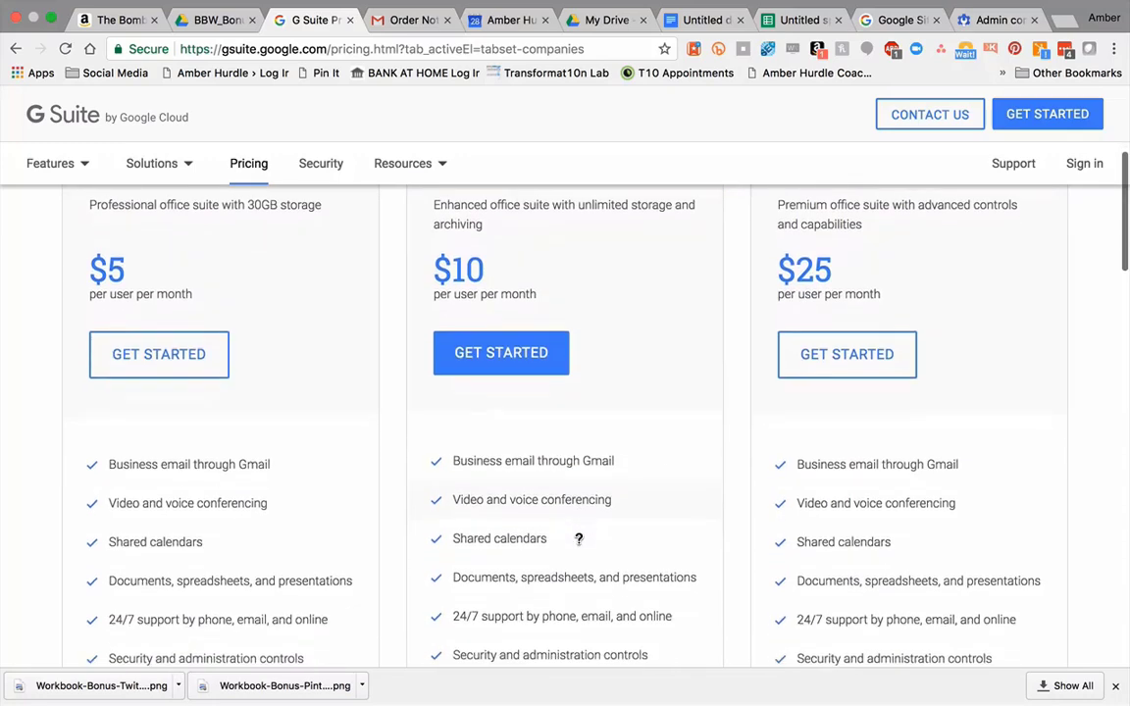
scroll(578, 538, down, 1)
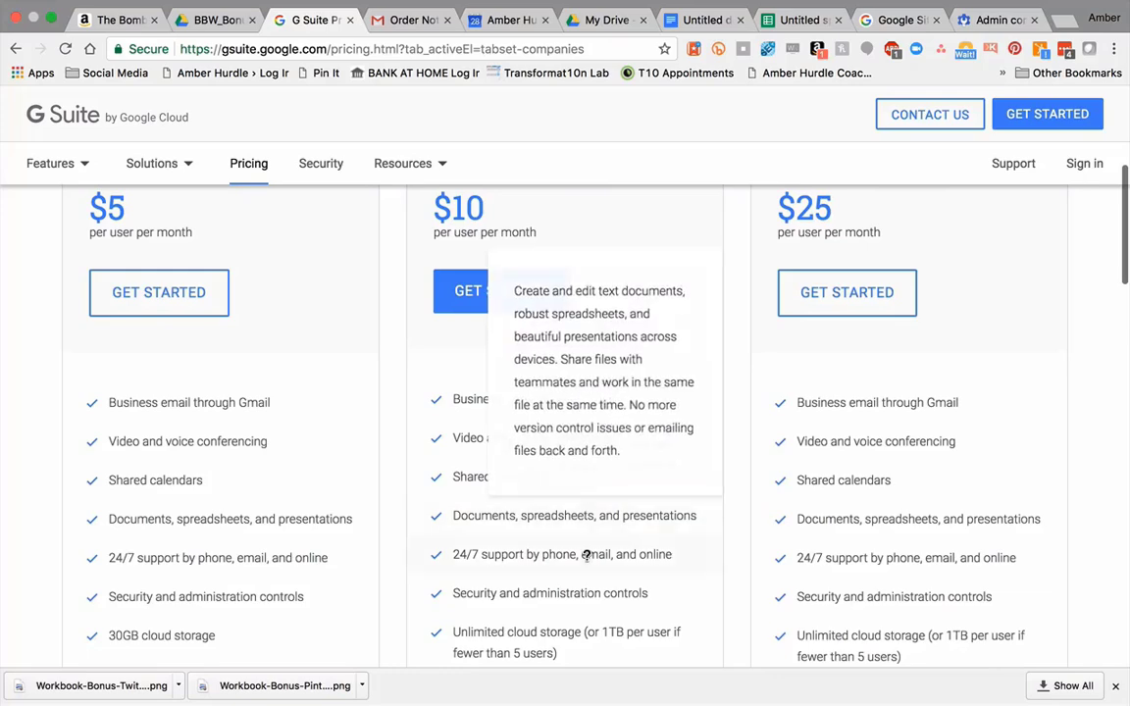
mouse_move(603, 621)
scroll(603, 621, down, 1)
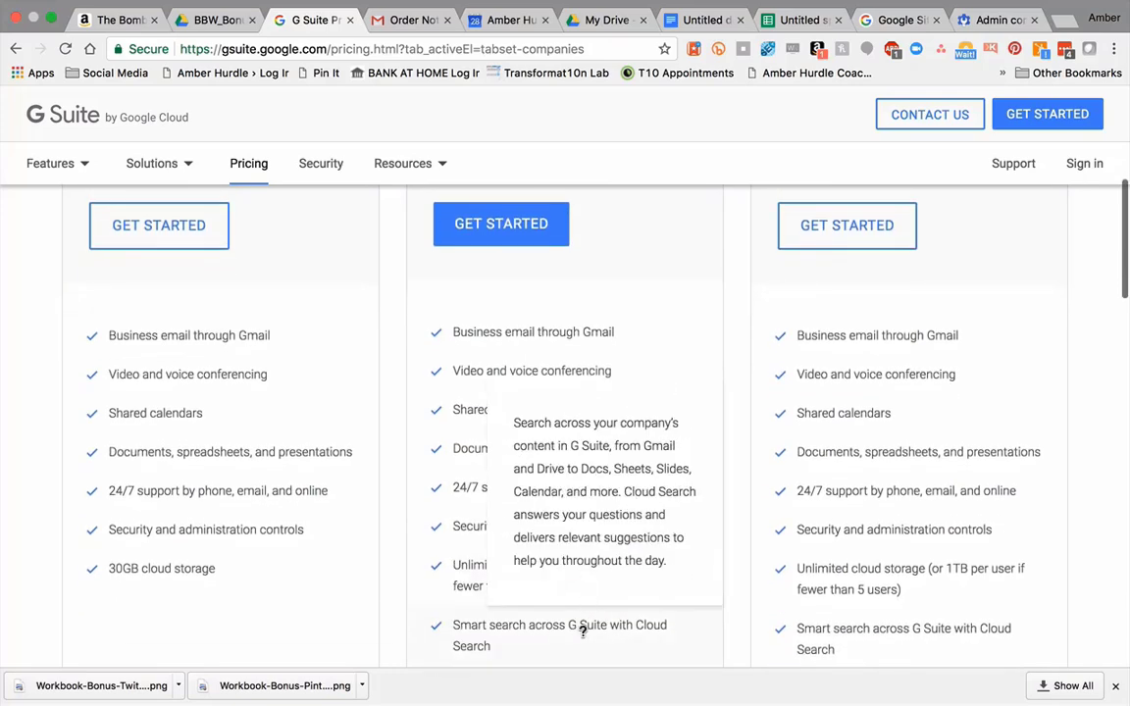
scroll(616, 653, down, 3)
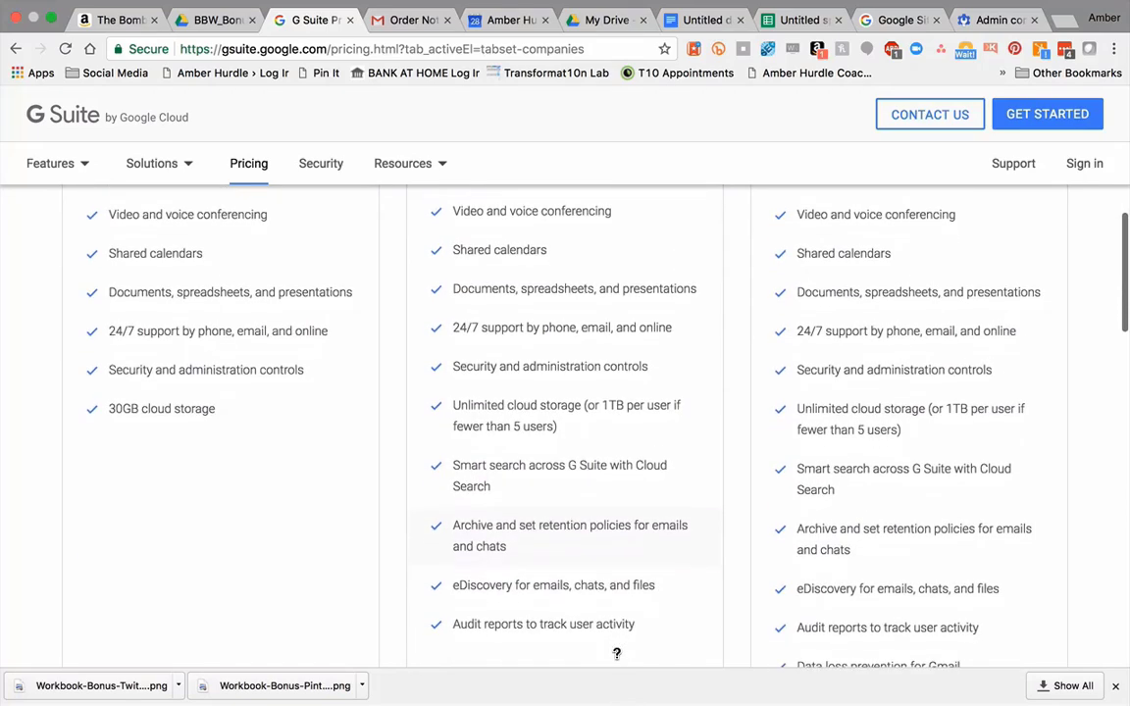
scroll(616, 653, down, 1)
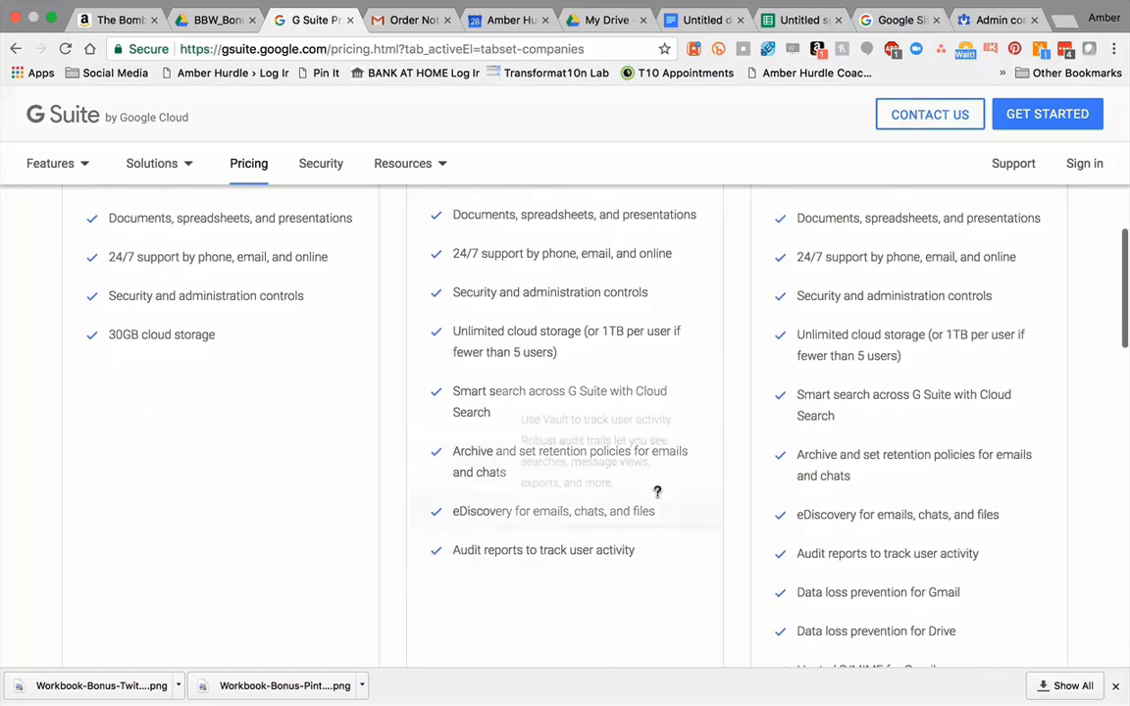
mouse_move(650, 481)
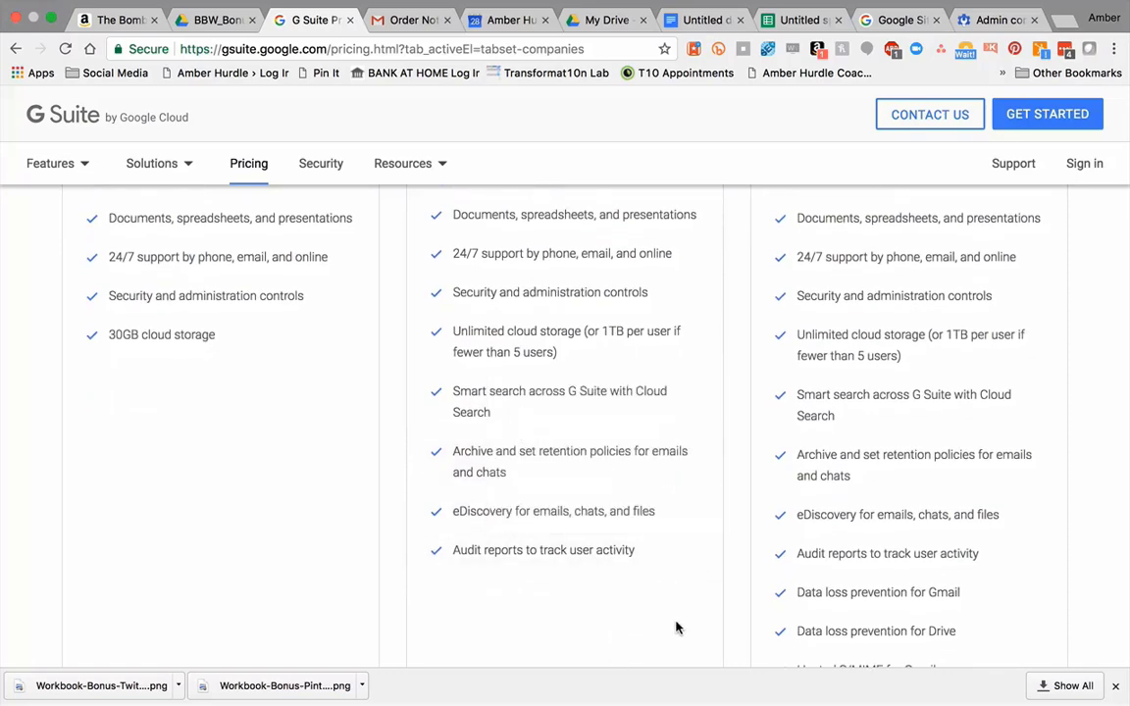
scroll(674, 626, down, 2)
scroll(675, 623, up, 4)
scroll(675, 619, up, 3)
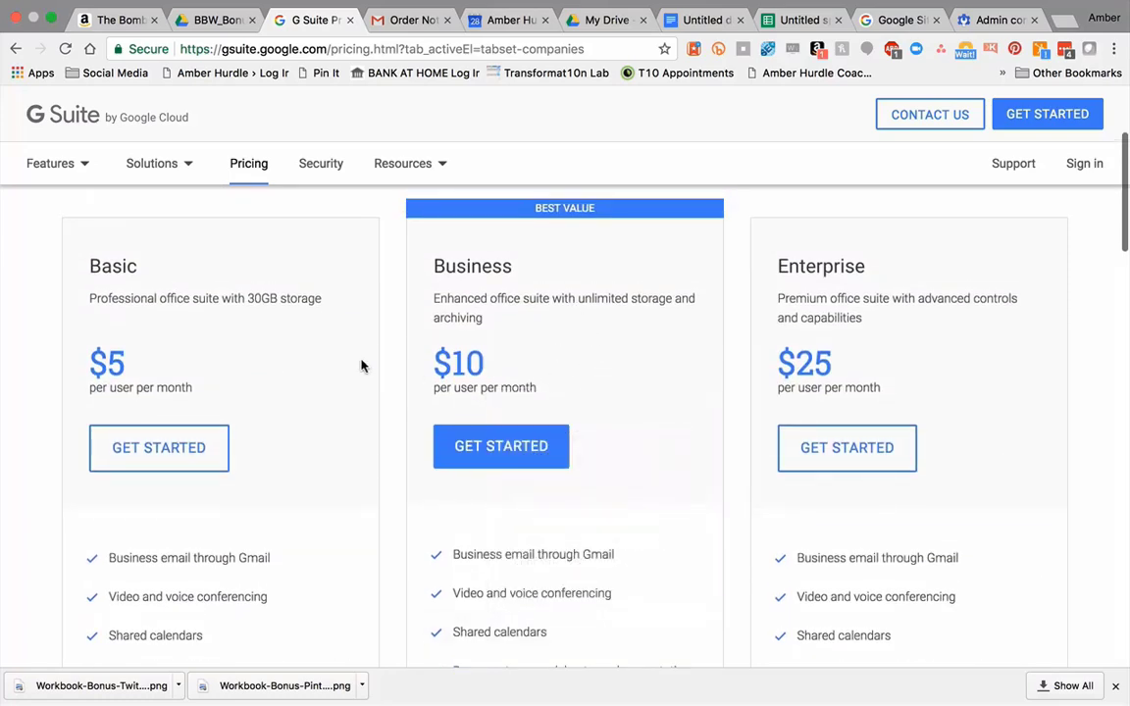
scroll(226, 446, down, 1)
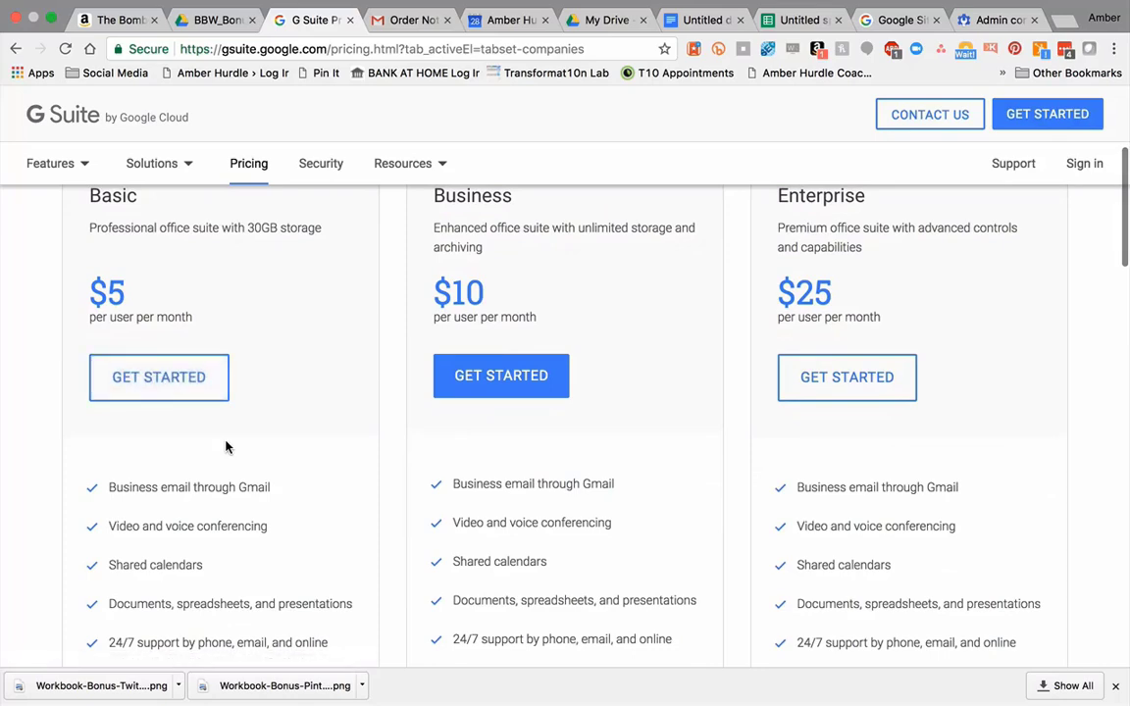
scroll(226, 447, down, 1)
scroll(225, 442, down, 1)
scroll(225, 441, up, 1)
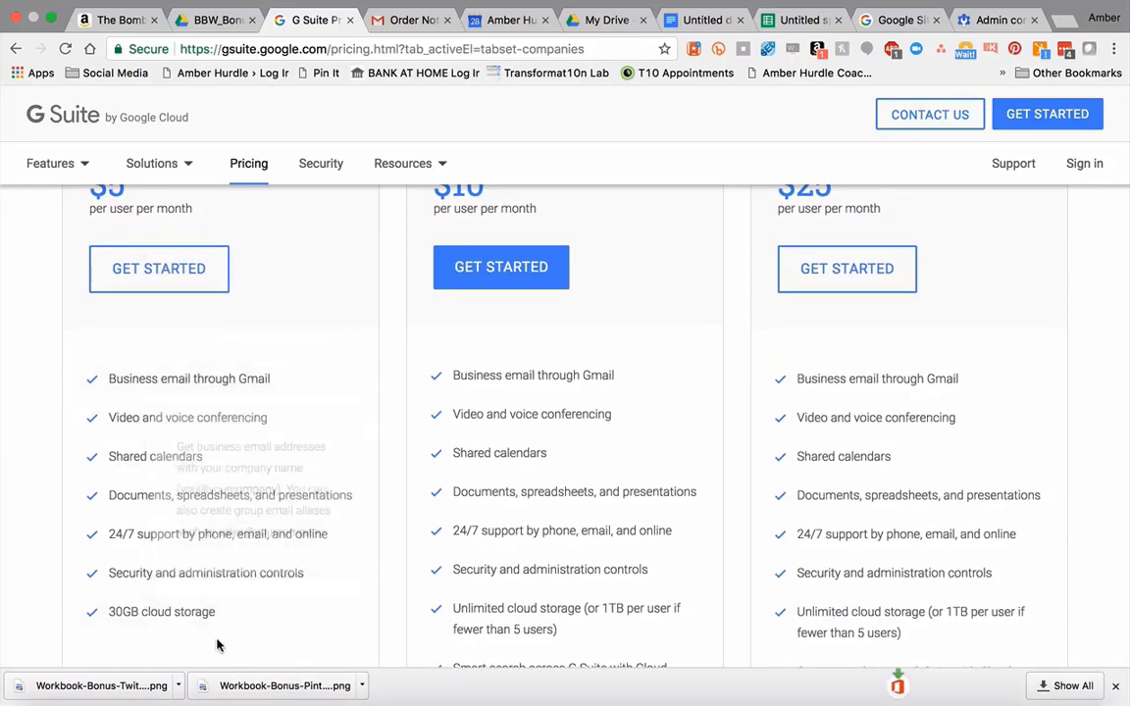
scroll(276, 643, down, 3)
scroll(277, 638, up, 3)
scroll(277, 638, up, 3)
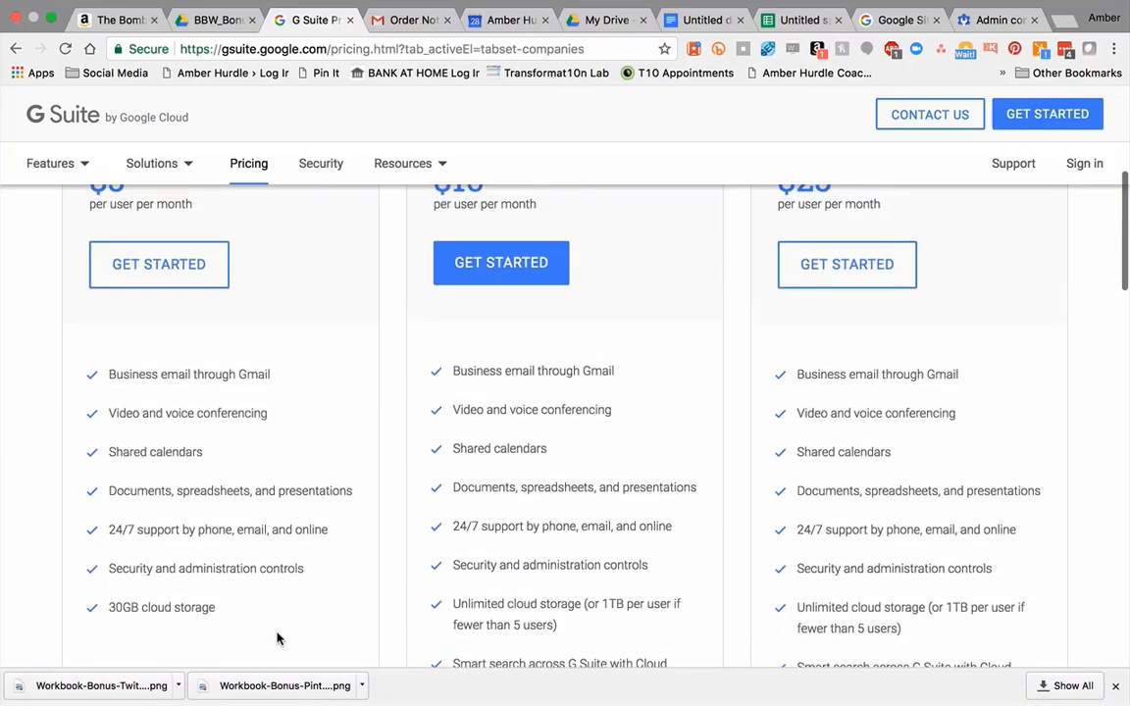
scroll(290, 340, up, 2)
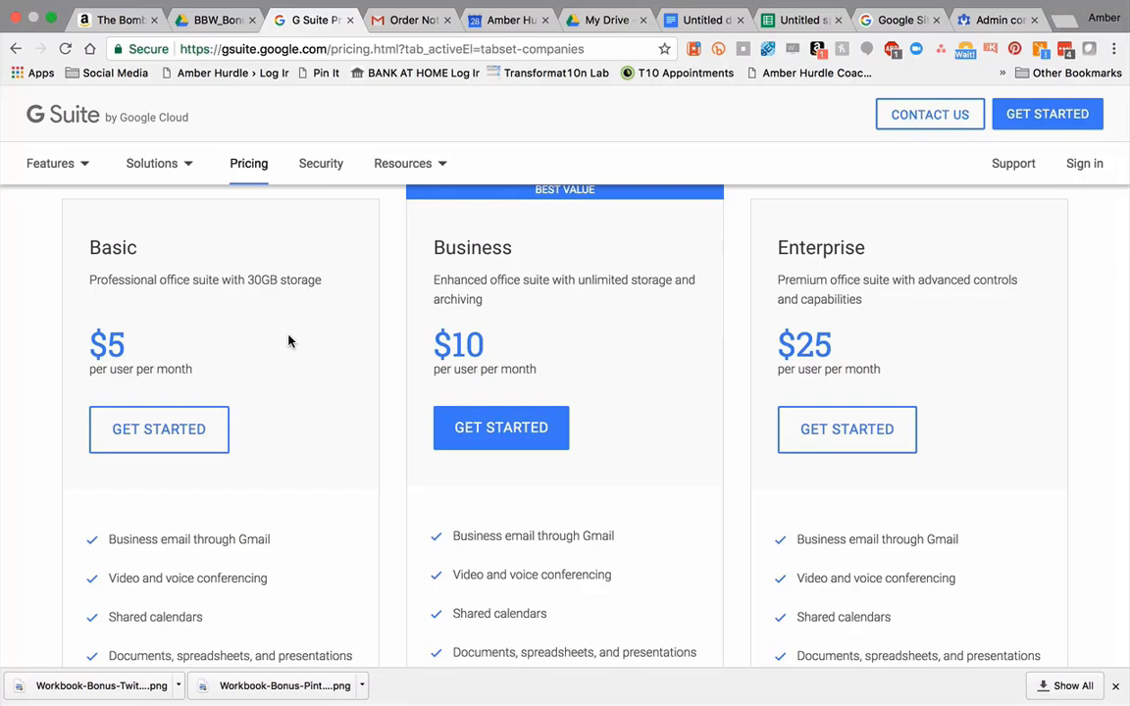
- Return to the top of the pricing page and select its full URL in the address bar
scroll(288, 340, up, 5)
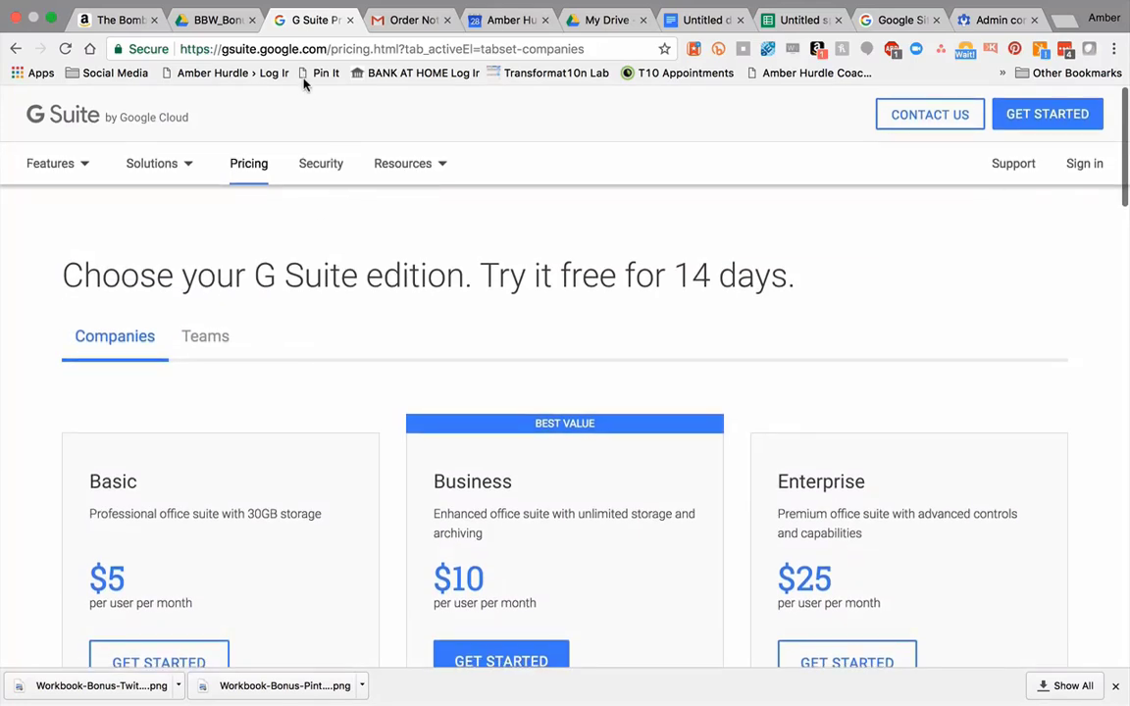
click(212, 45)
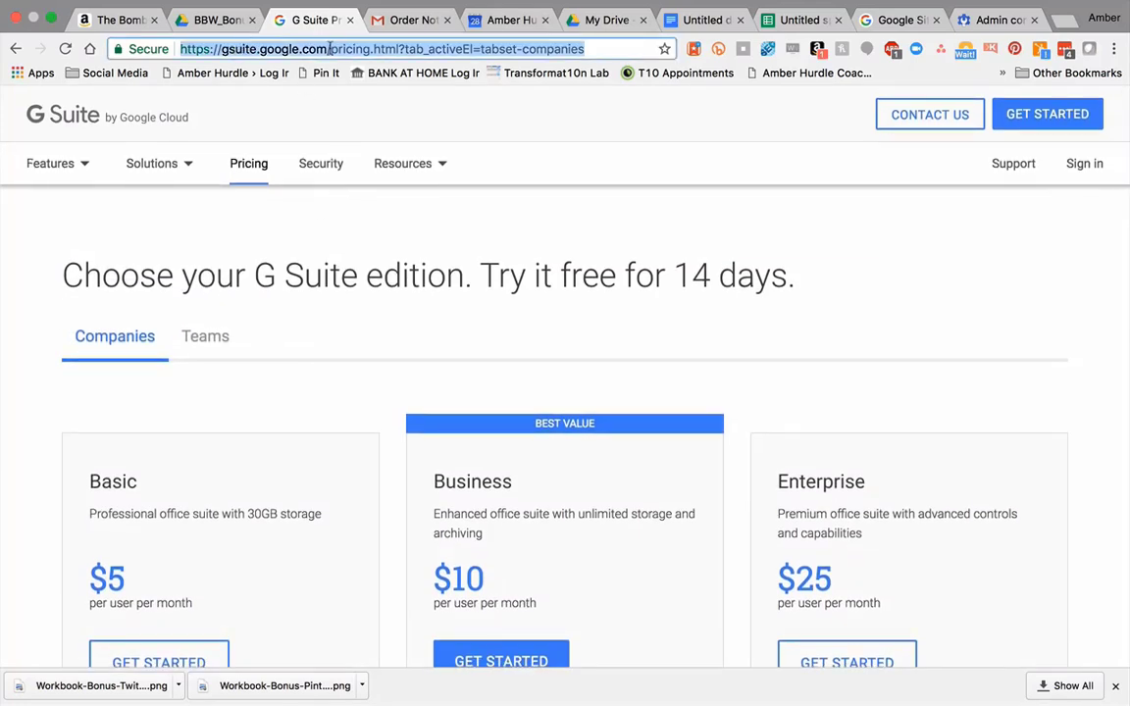